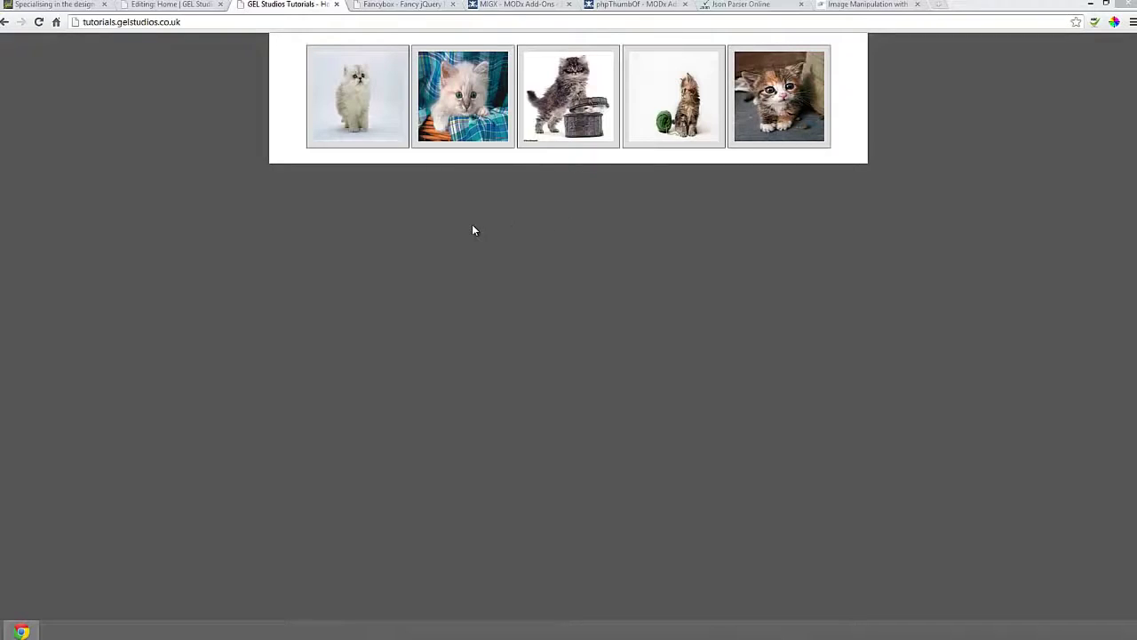
Preview the first and third kitten thumbnails in the gallery lightbox, closing each enlarged image.
left_click(359, 102)
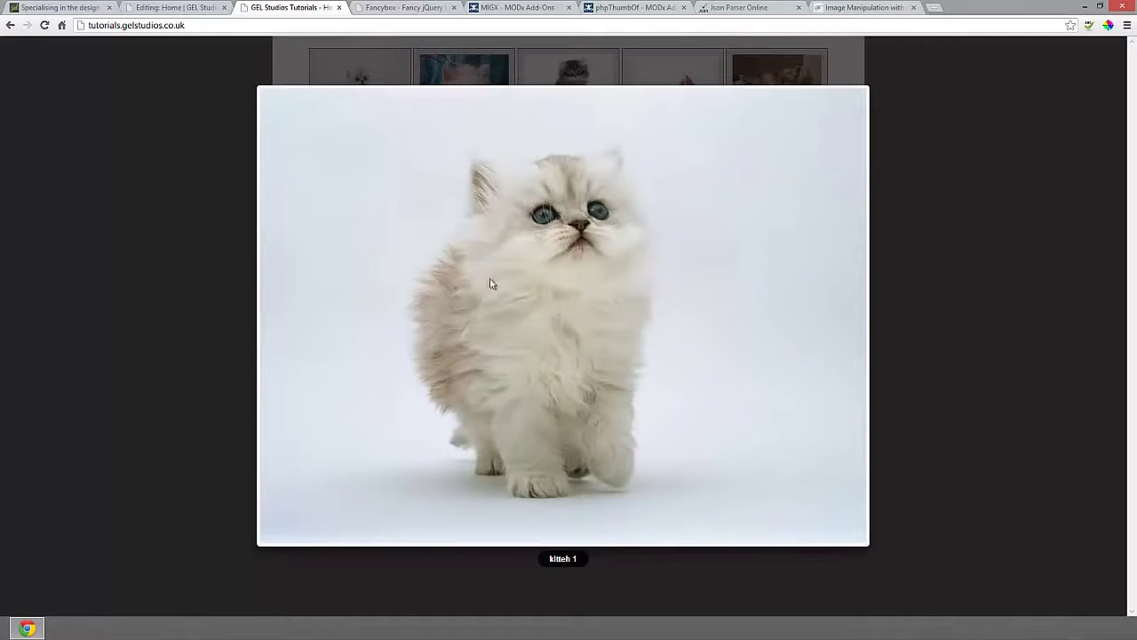
left_click(987, 338)
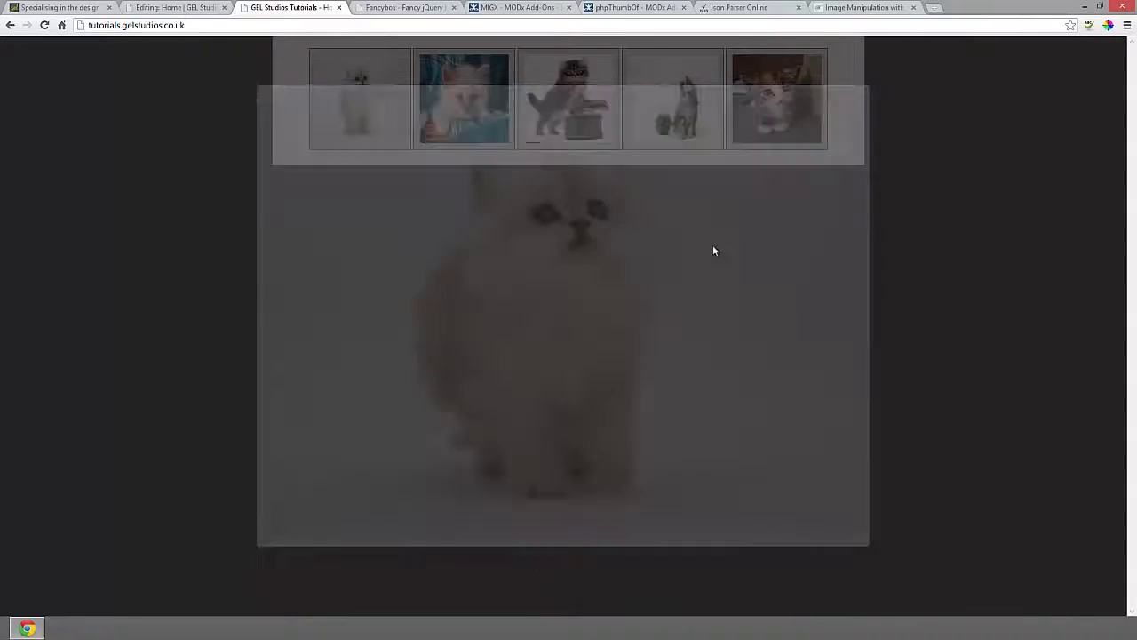
left_click(557, 87)
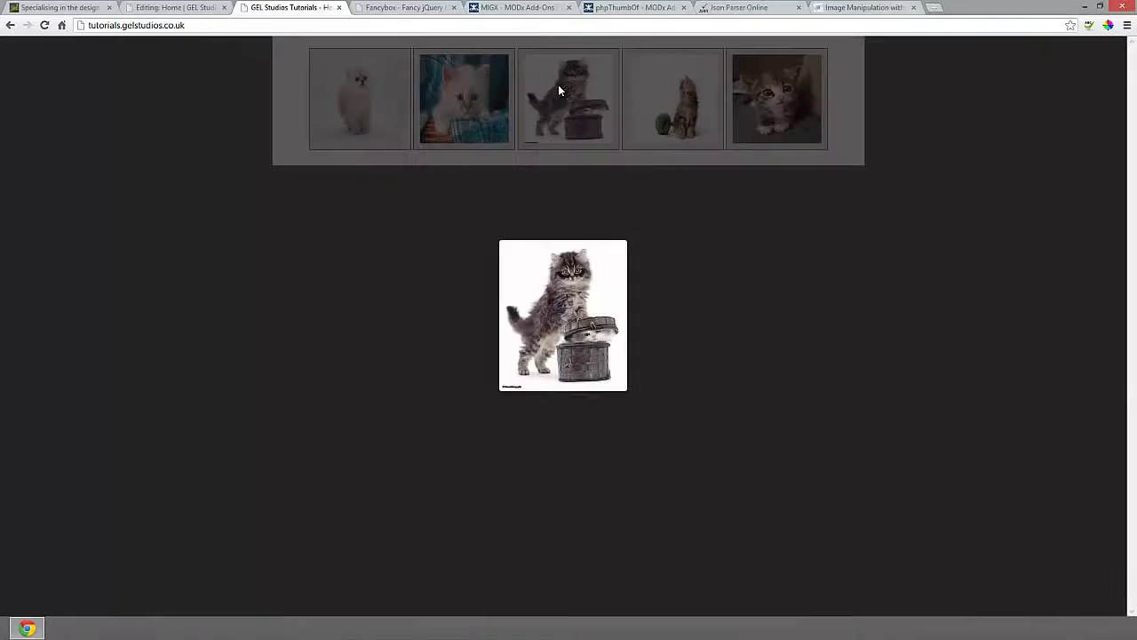
left_click(956, 270)
Examine the hard-coded gallery link and image markup in the Home resource's content.
left_click(196, 9)
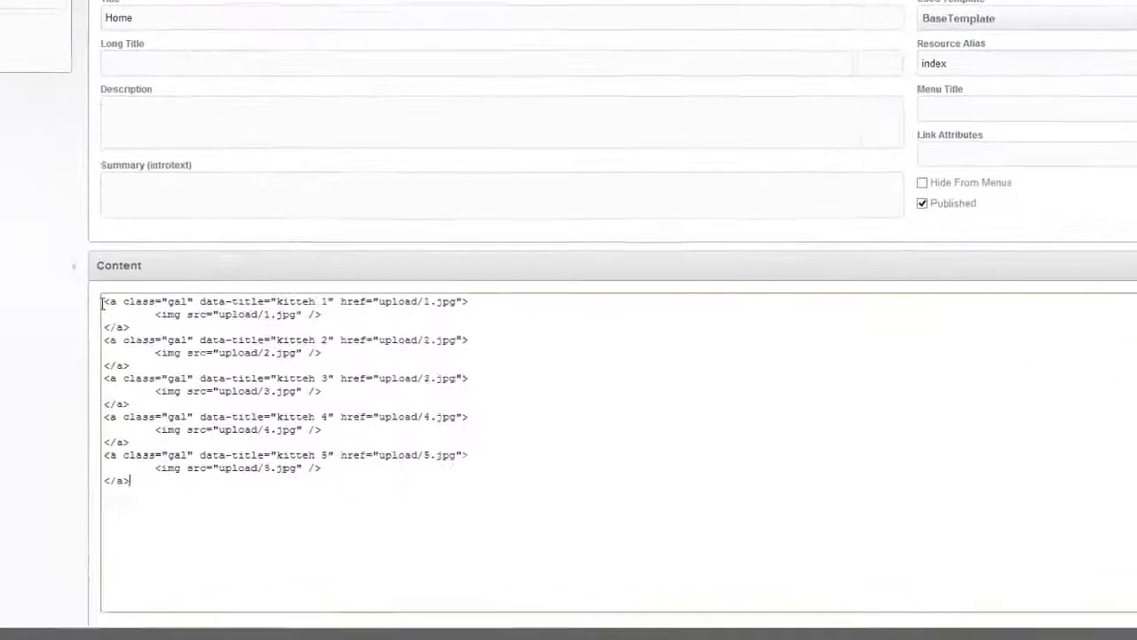
left_click_drag(102, 303, 146, 479)
left_click(143, 480)
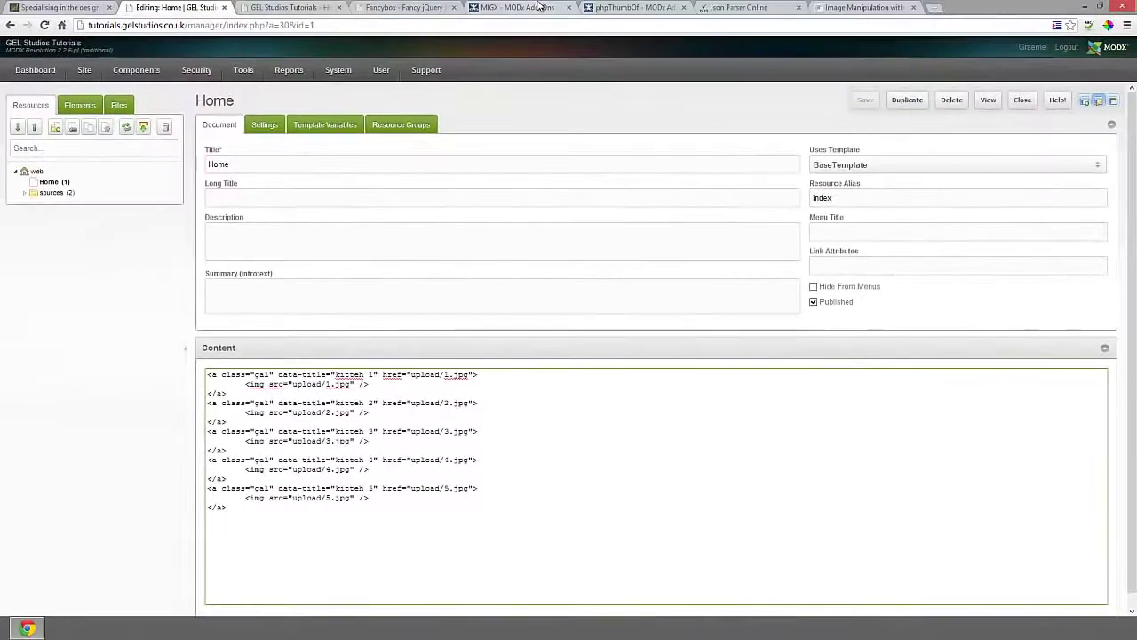
Look over the MIGX documentation and the live gallery page, and open Package Management to review the installed extras.
left_click(536, 12)
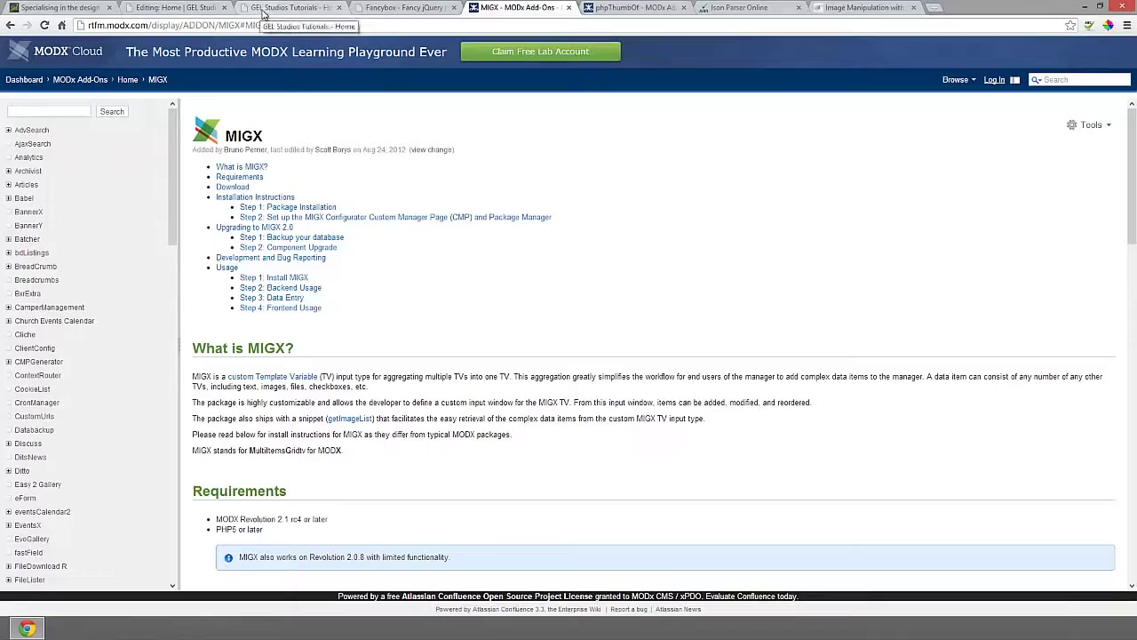
left_click(294, 9)
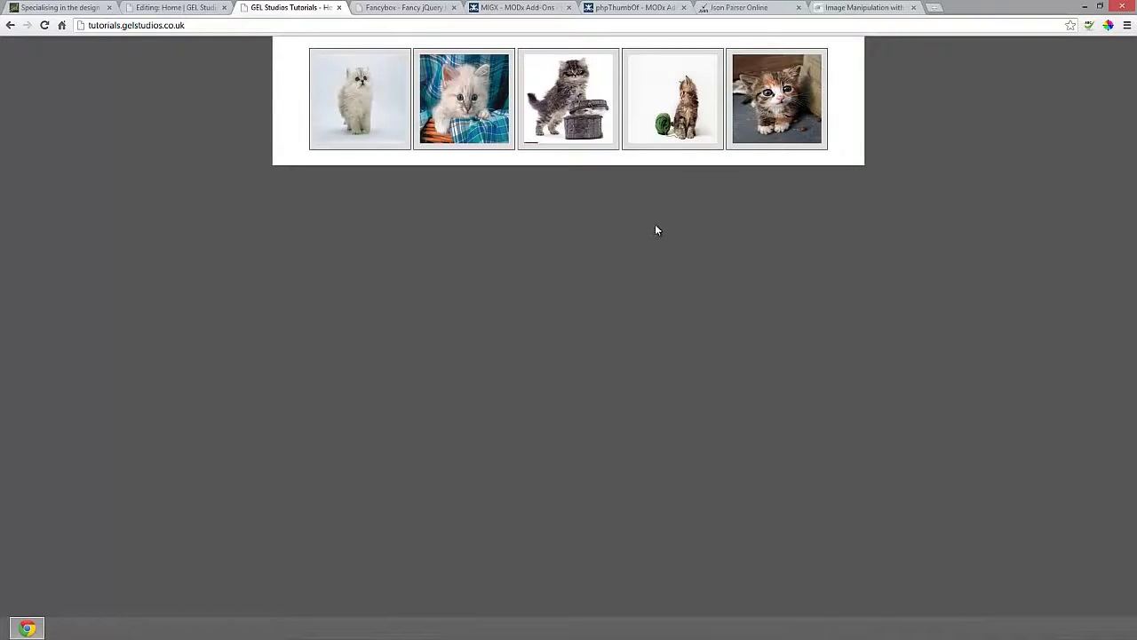
left_click(202, 7)
mouse_move(351, 74)
left_click(353, 100)
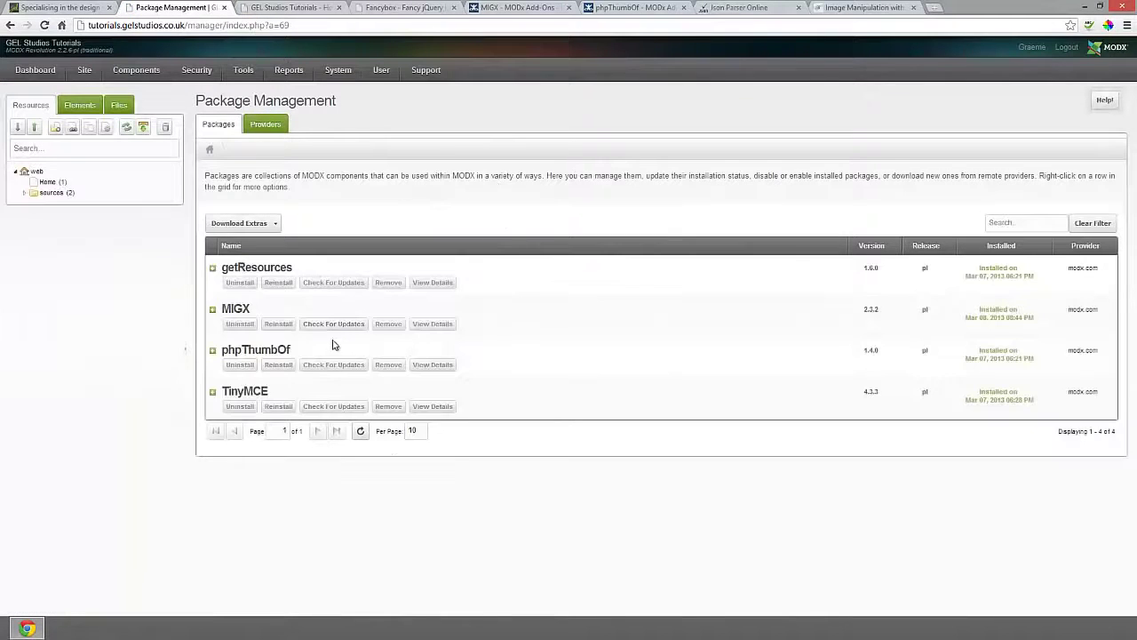
Read the MIGX Configurator setup instructions in the documentation, highlighting the "Place Action Here" text and the Parameters value.
left_click(549, 7)
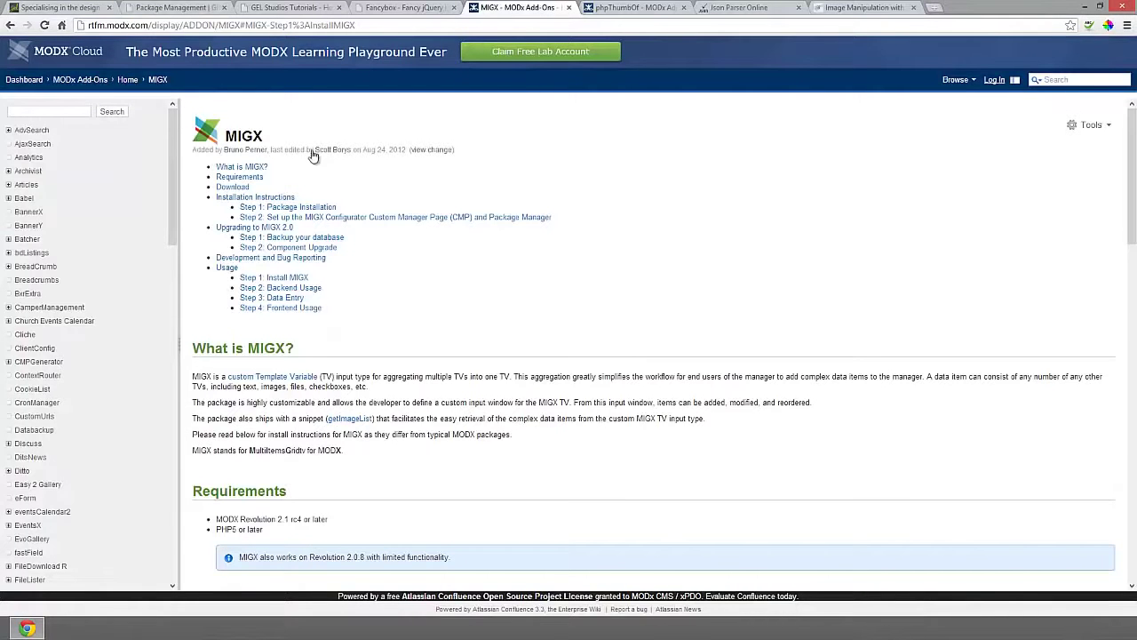
scroll(404, 286, "down", 7)
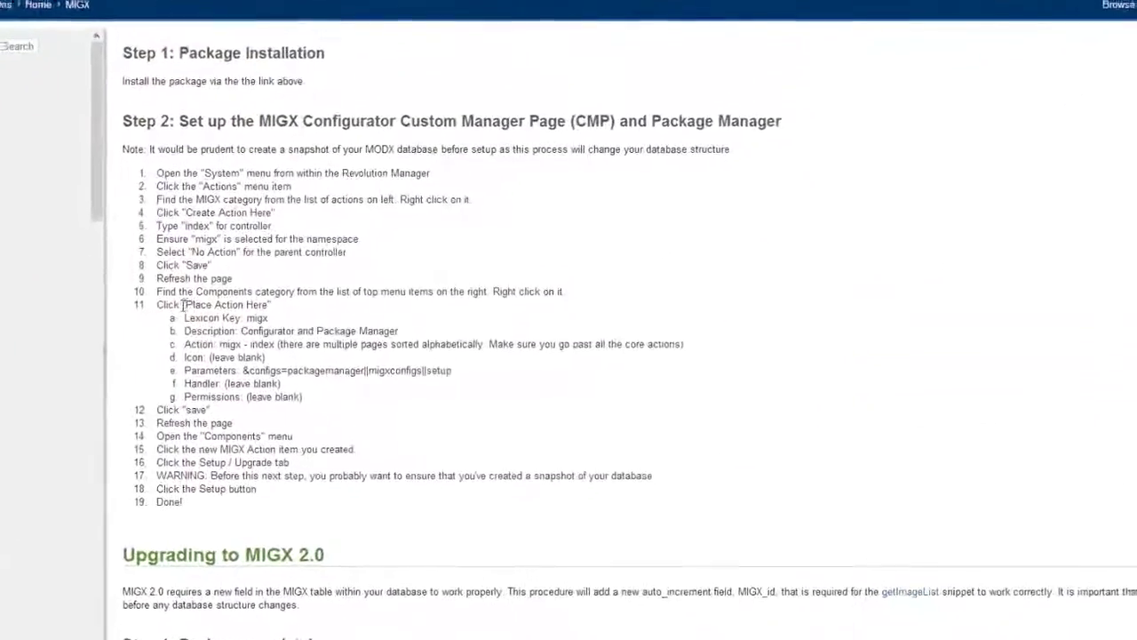
left_click_drag(185, 303, 269, 304)
left_click_drag(457, 377, 216, 377)
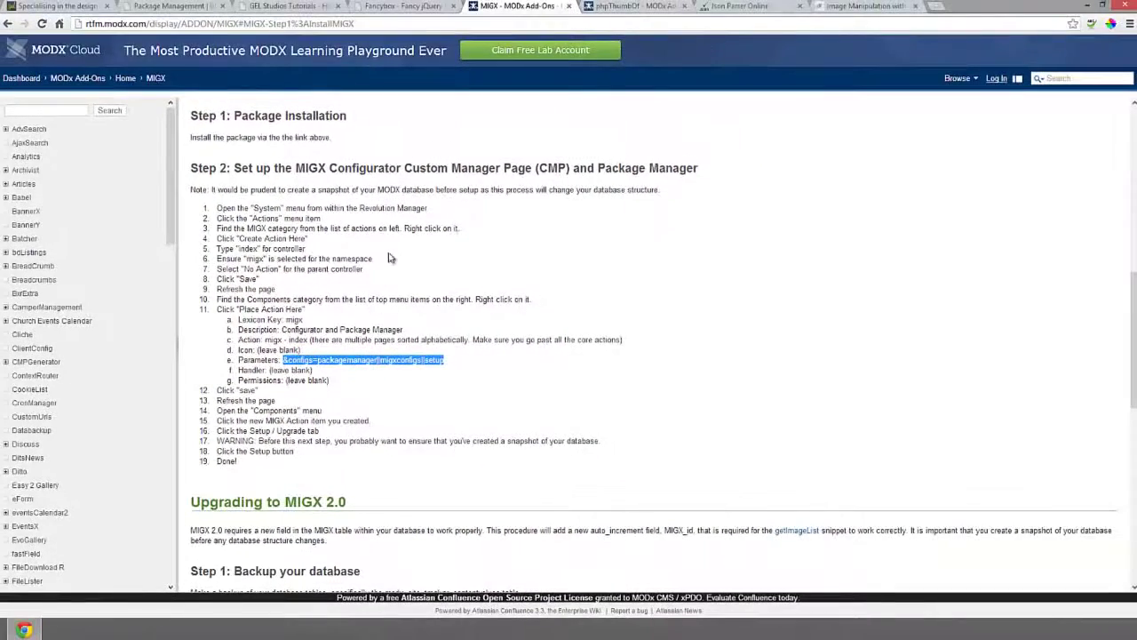
Review the input type and template access of the gallery_image and gallery_imageTitle template variables in the manager.
left_click(295, 7)
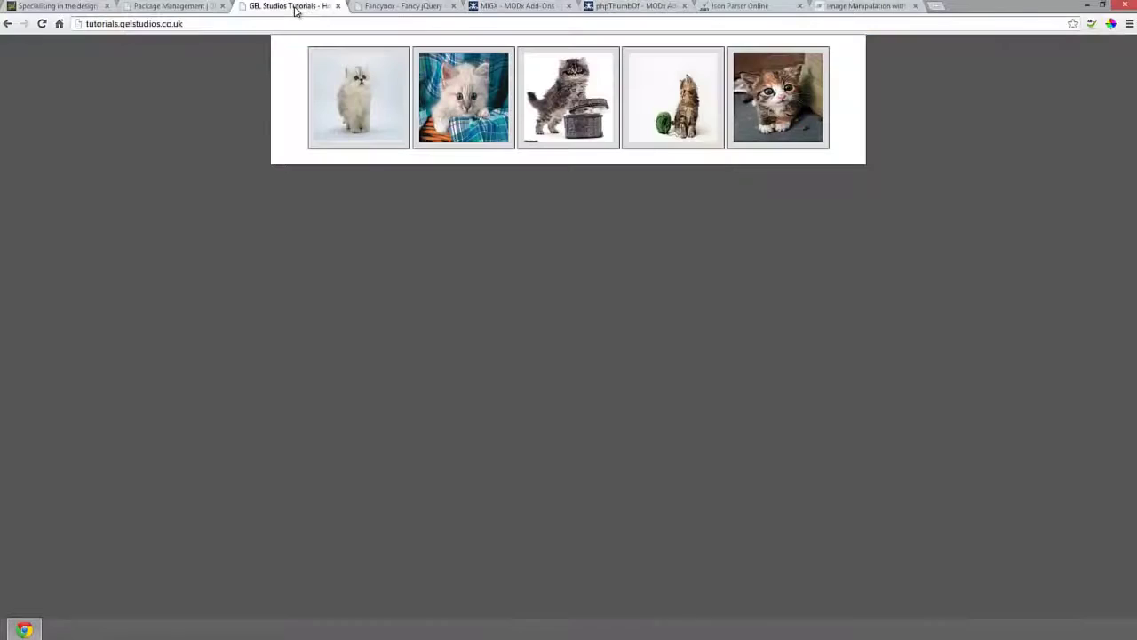
left_click(179, 7)
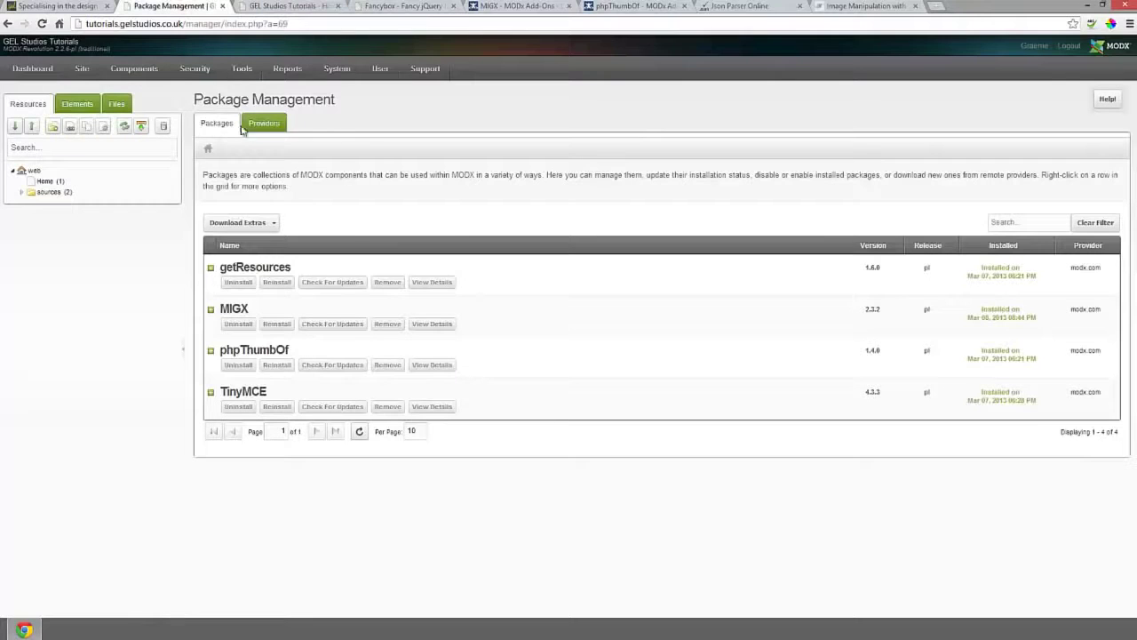
left_click(78, 103)
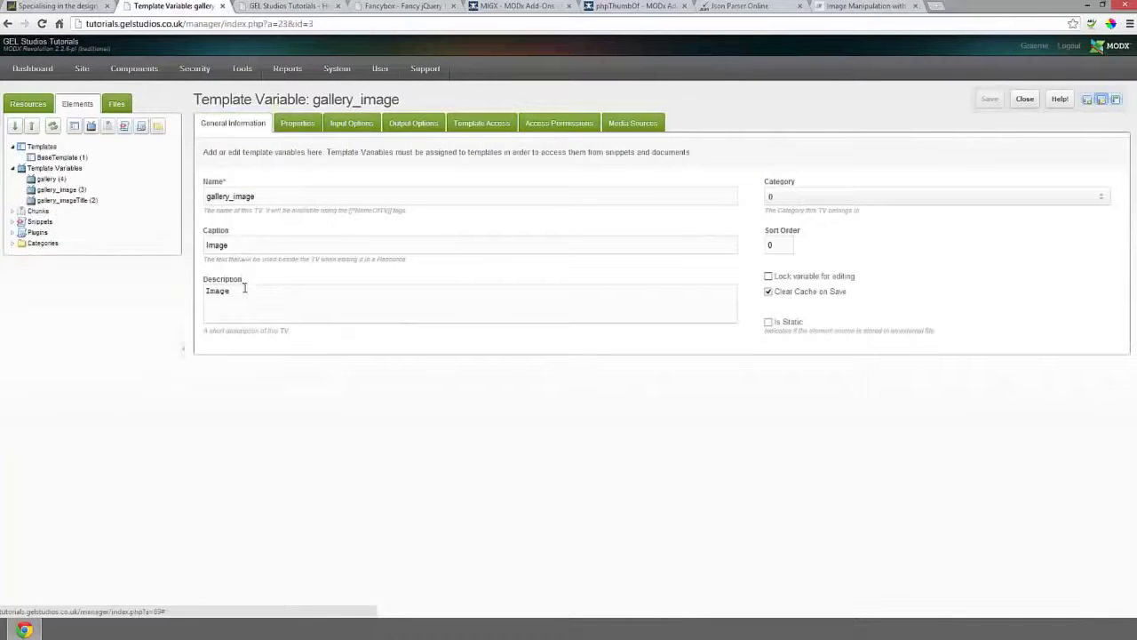
left_click_drag(244, 291, 204, 289)
left_click(351, 124)
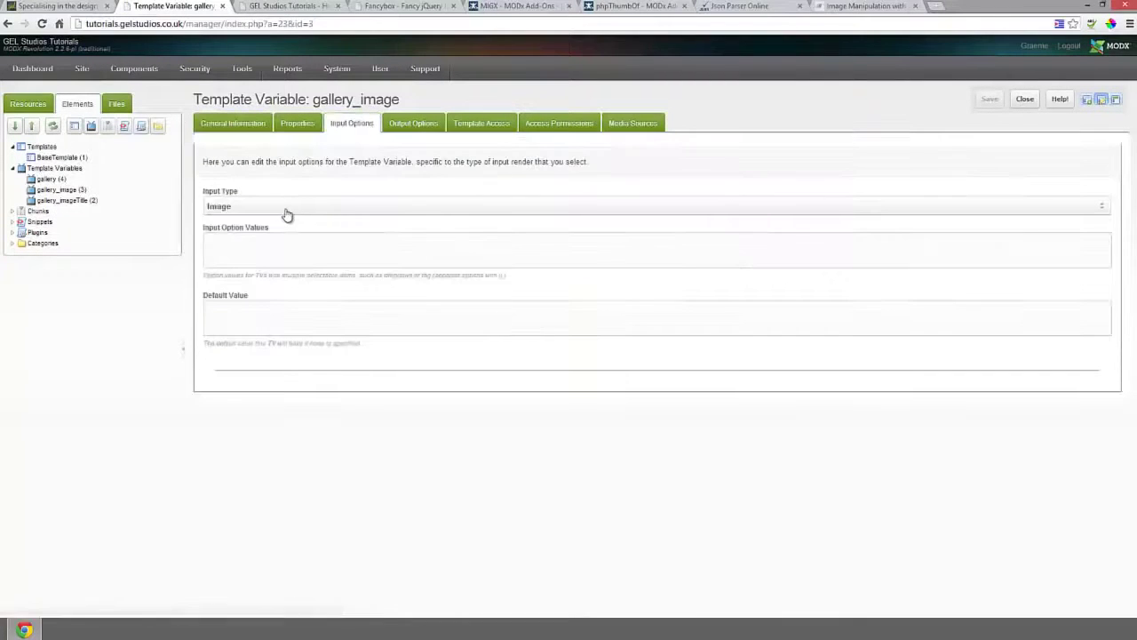
left_click(480, 124)
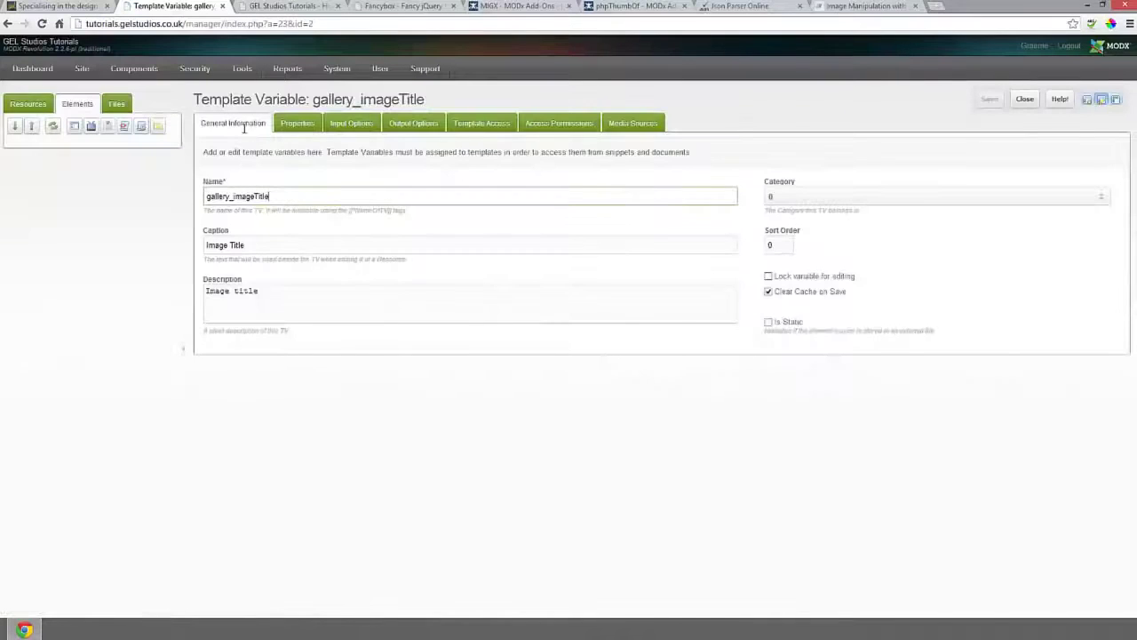
left_click(351, 126)
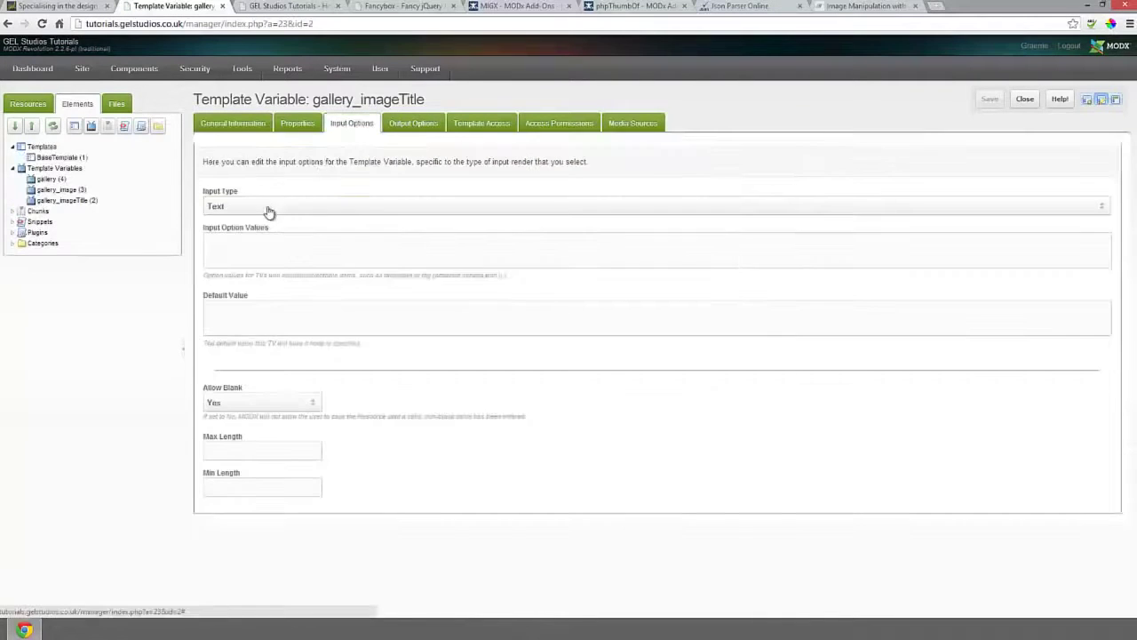
left_click(499, 123)
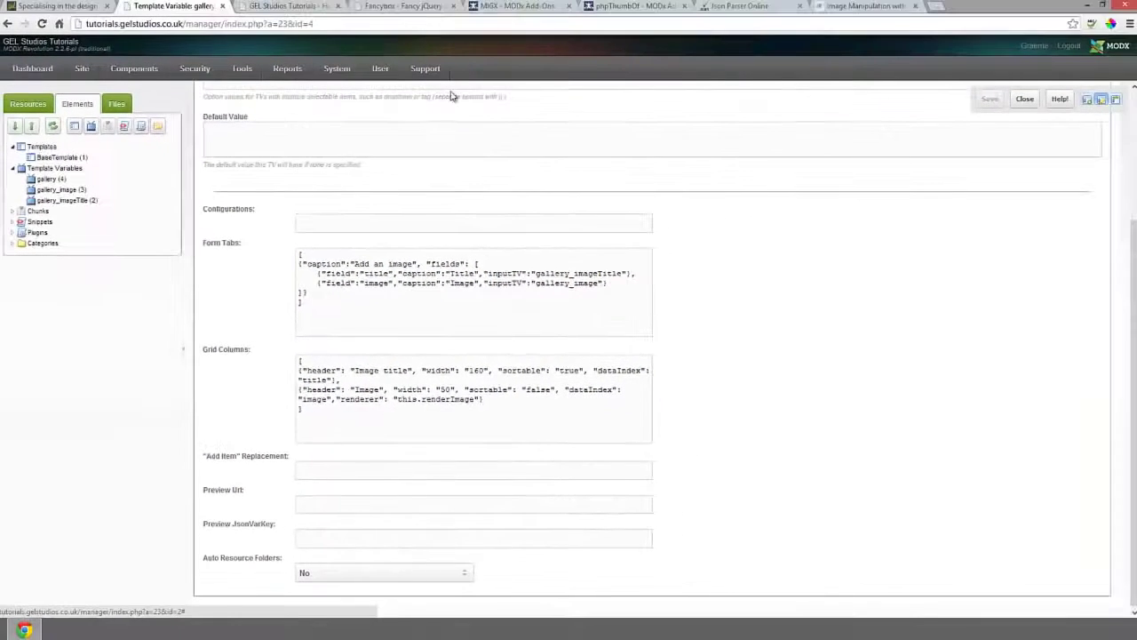
Examine the Form Tabs example in the MIGX Backend Usage instructions and the gallery JSON's parsed structure in Json Parser Online.
left_click(512, 9)
scroll(370, 393, "down", 10)
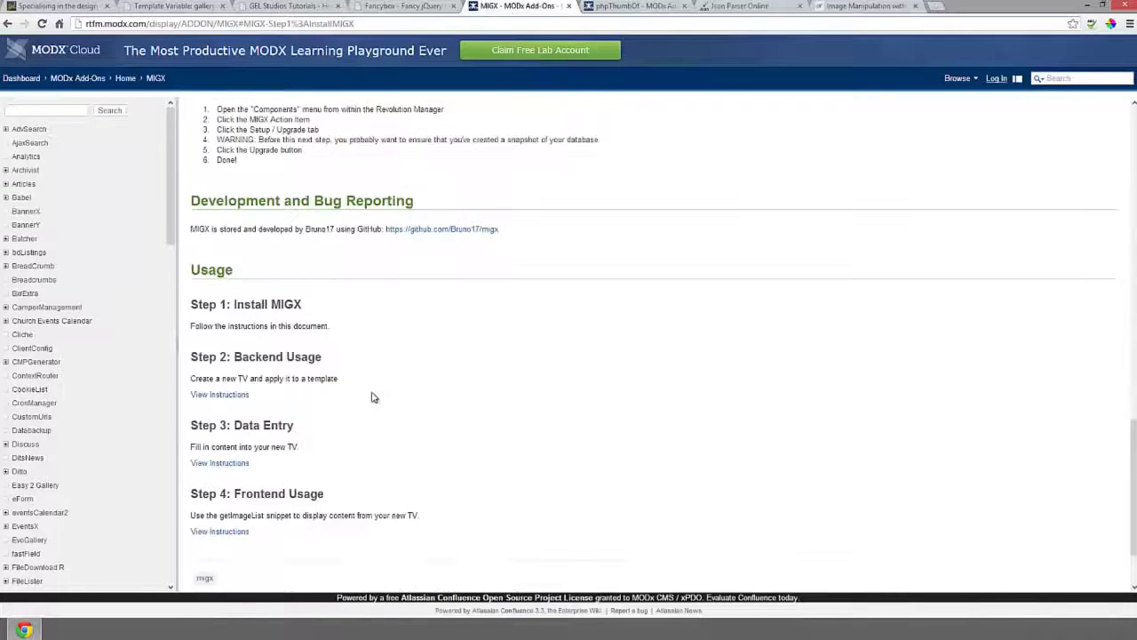
left_click(218, 400)
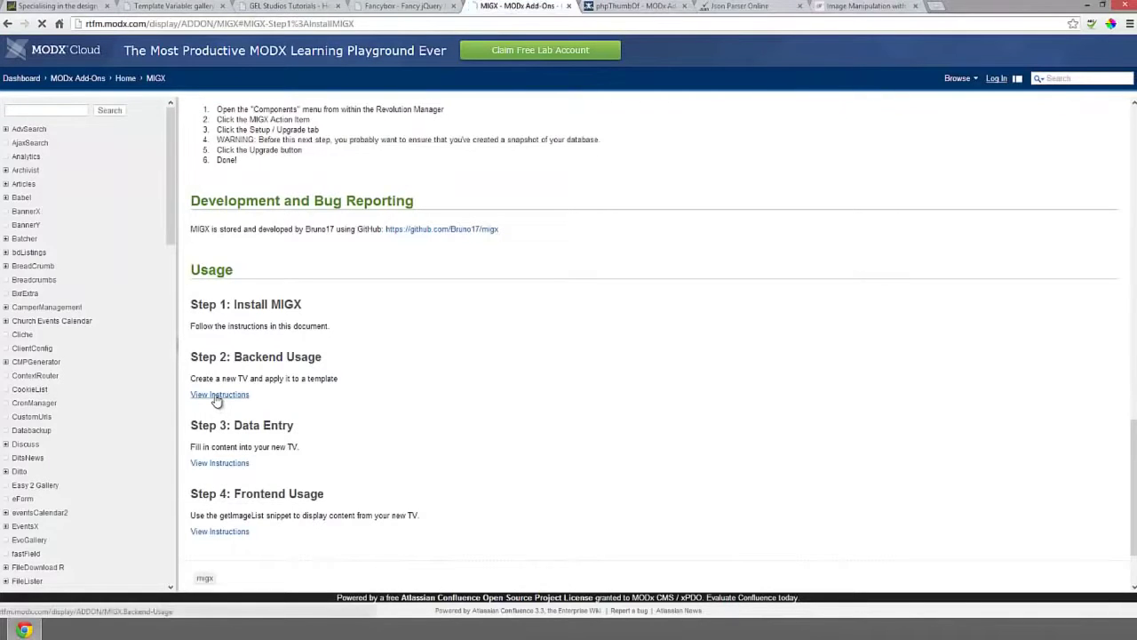
scroll(304, 296, "down", 6)
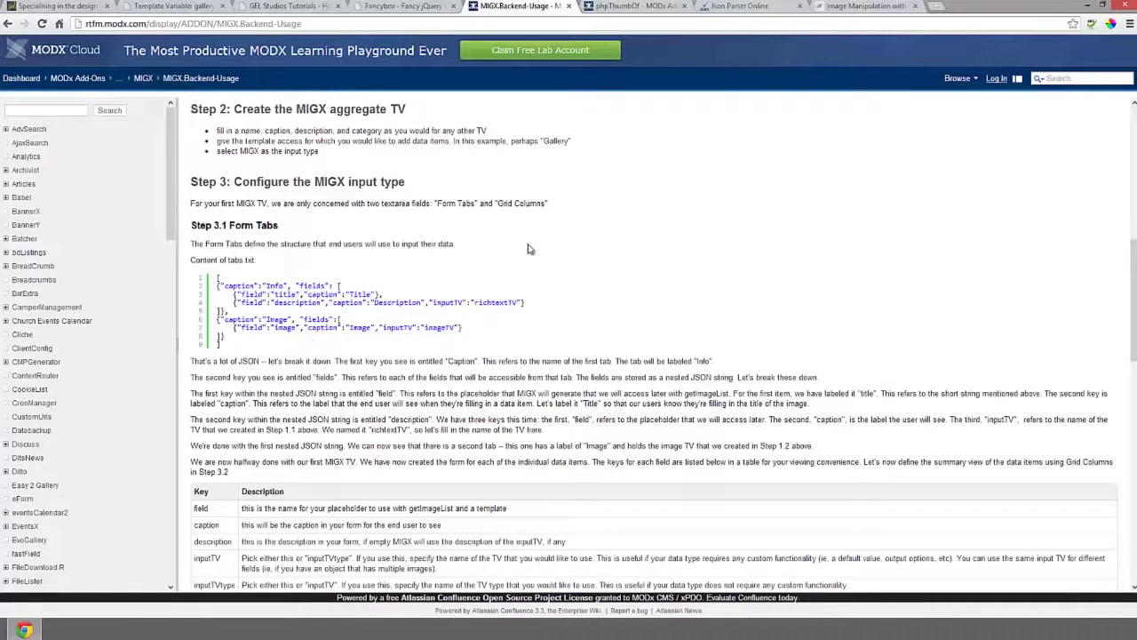
left_click(763, 10)
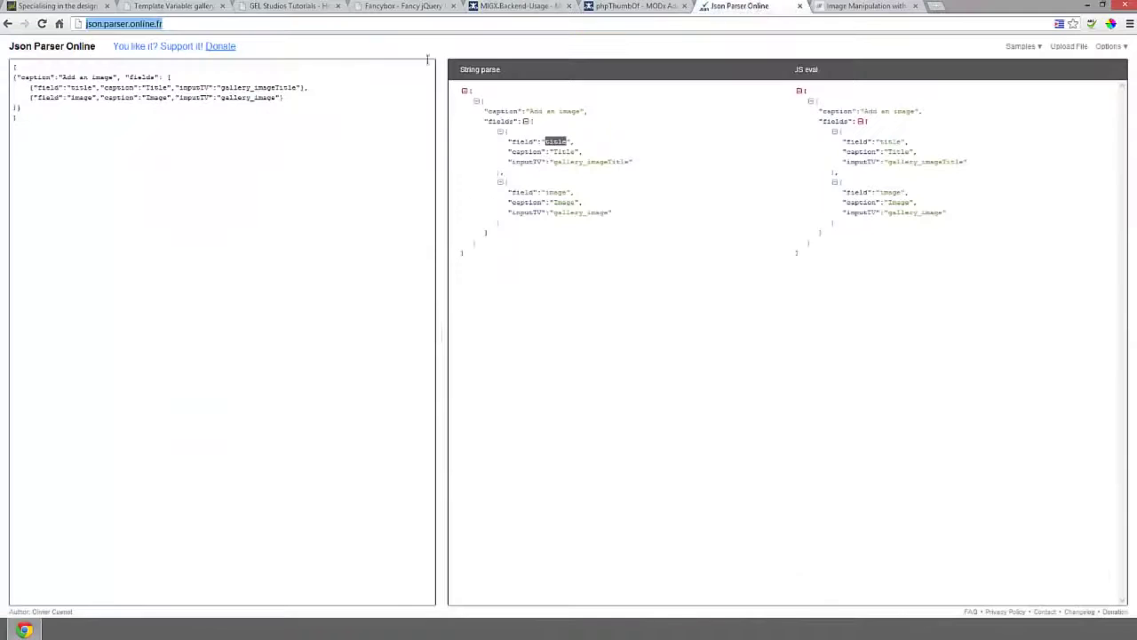
left_click(125, 172)
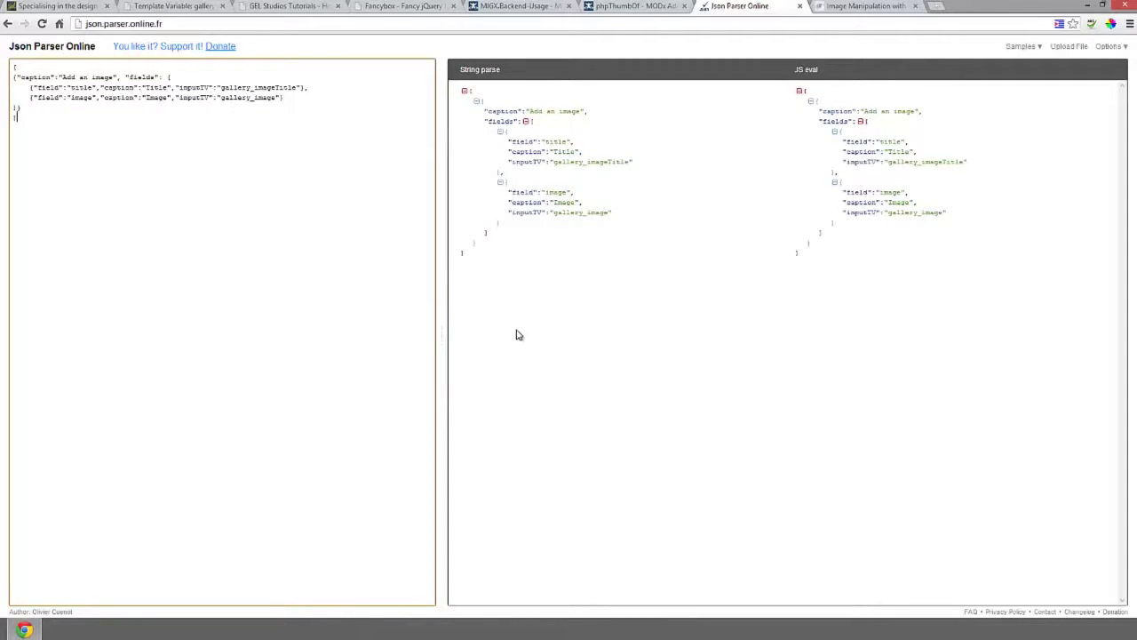
Examine the "Add an image" tab definition in the Form Tabs JSON of the gallery template variable.
left_click(178, 9)
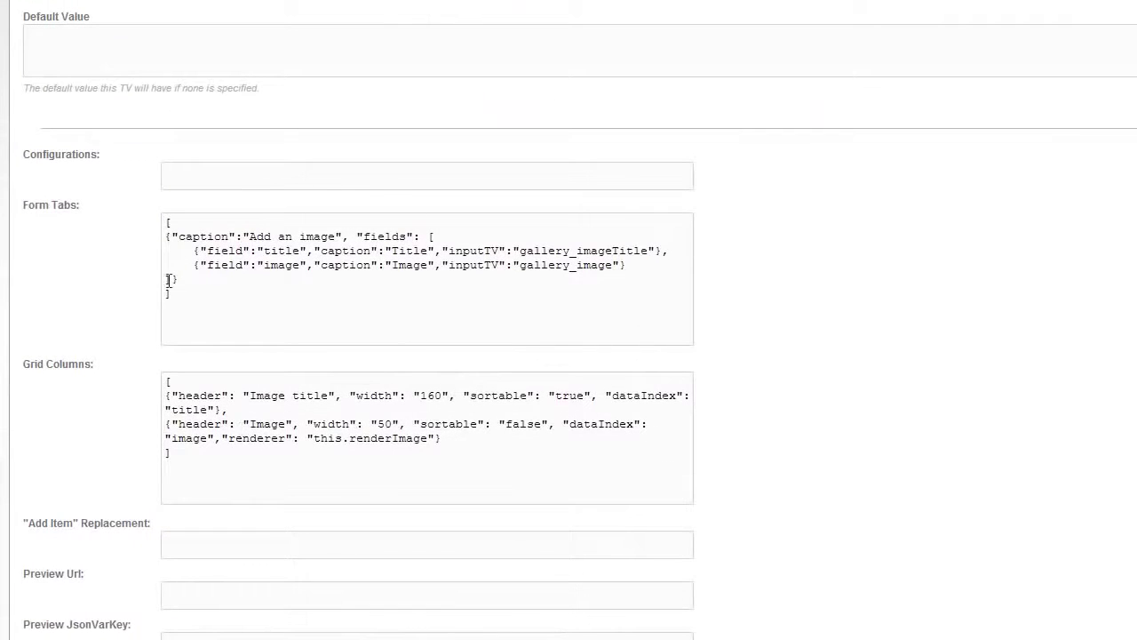
left_click_drag(182, 278, 165, 236)
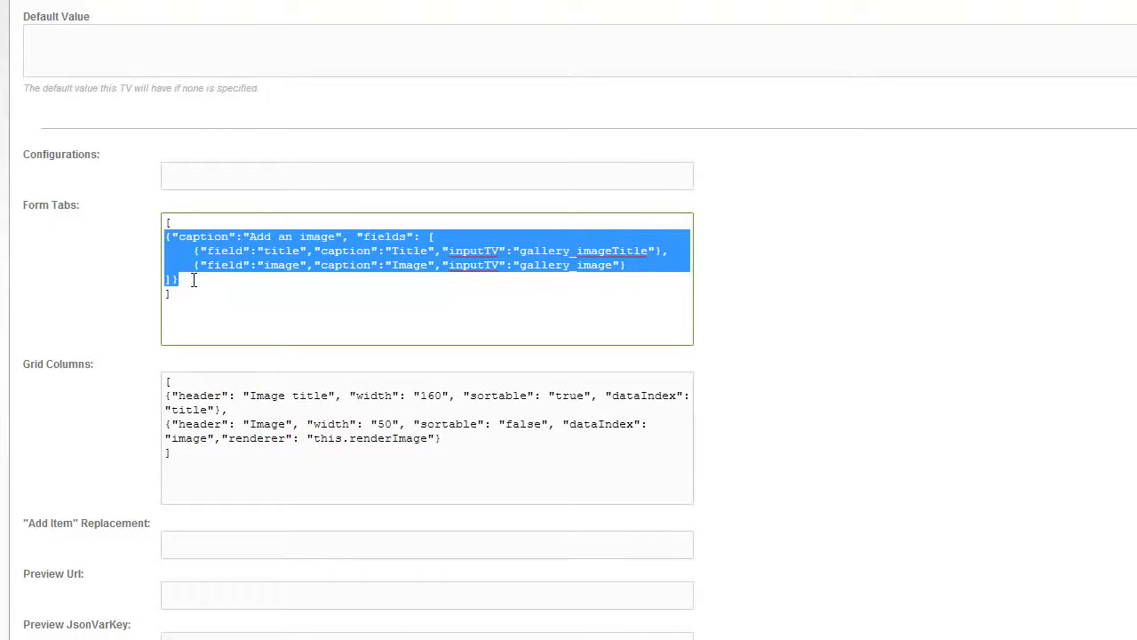
left_click(289, 234)
left_click_drag(250, 237, 337, 237)
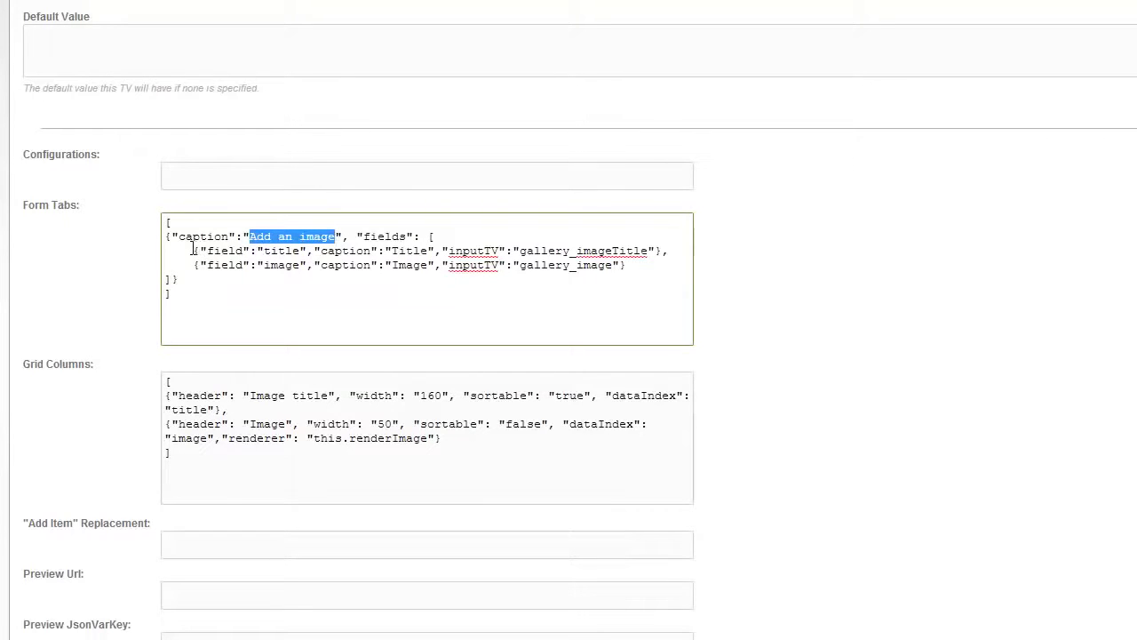
Examine the title and image field definitions in the Form Tabs JSON, retyping the Title caption's initial T, and inspect the Grid Columns JSON.
left_click_drag(194, 249, 673, 251)
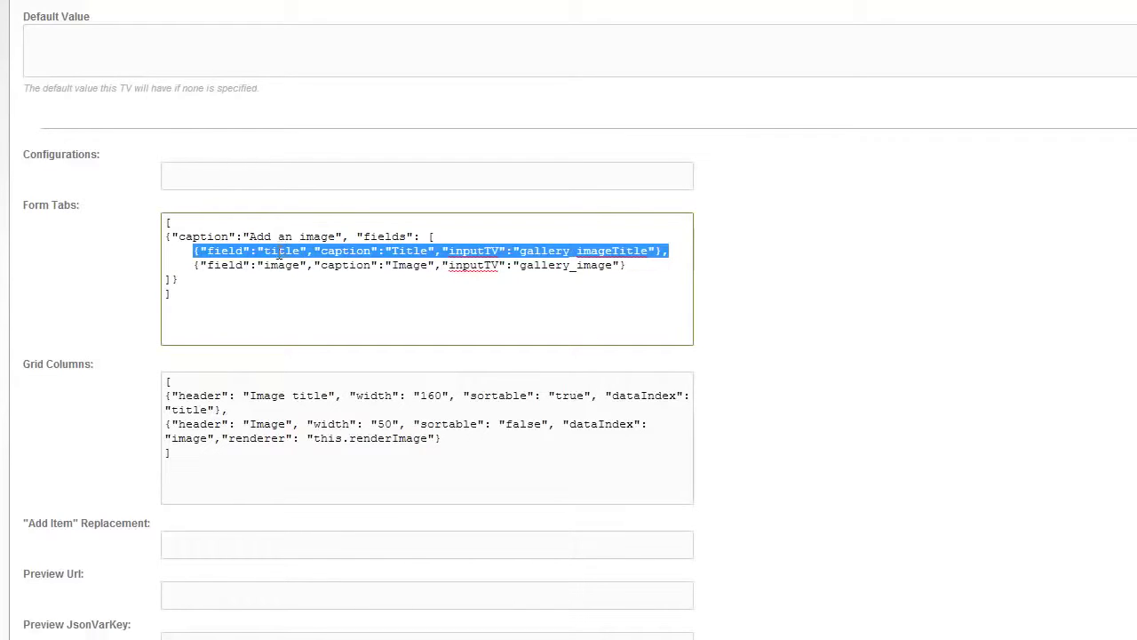
left_click(395, 252)
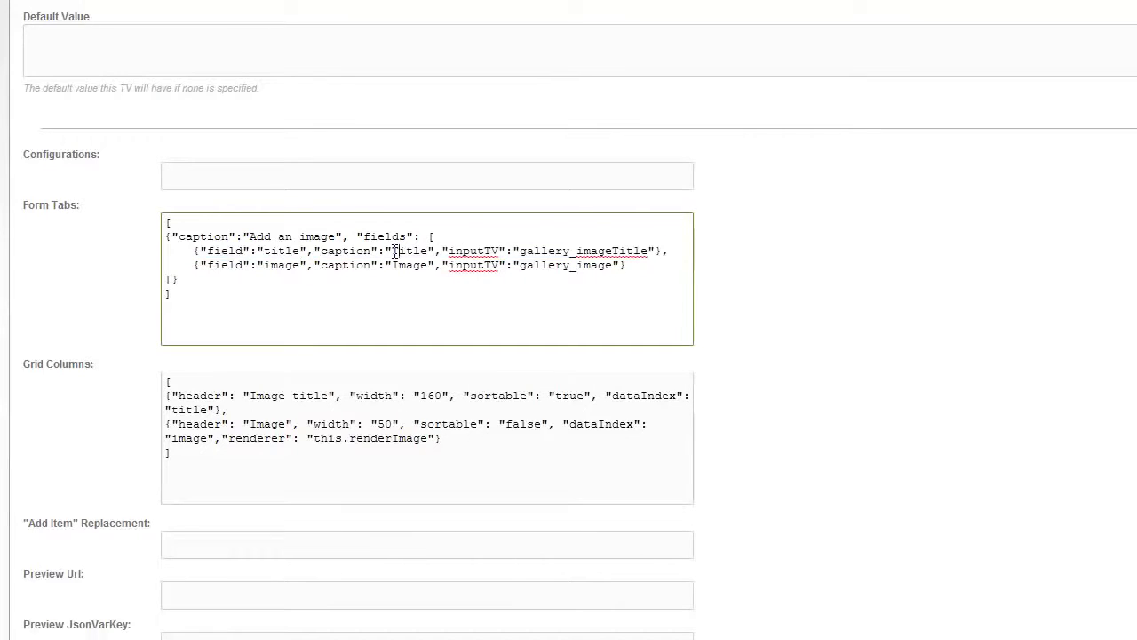
key("BackSpace")
type("T")
left_click_drag(263, 251, 302, 250)
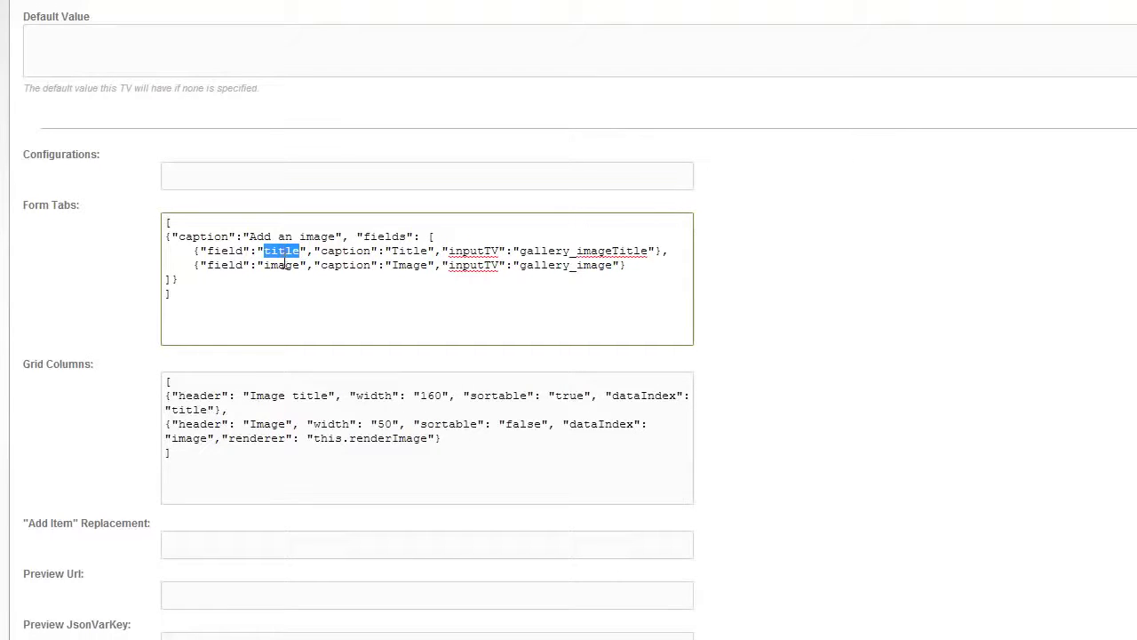
left_click_drag(264, 265, 297, 264)
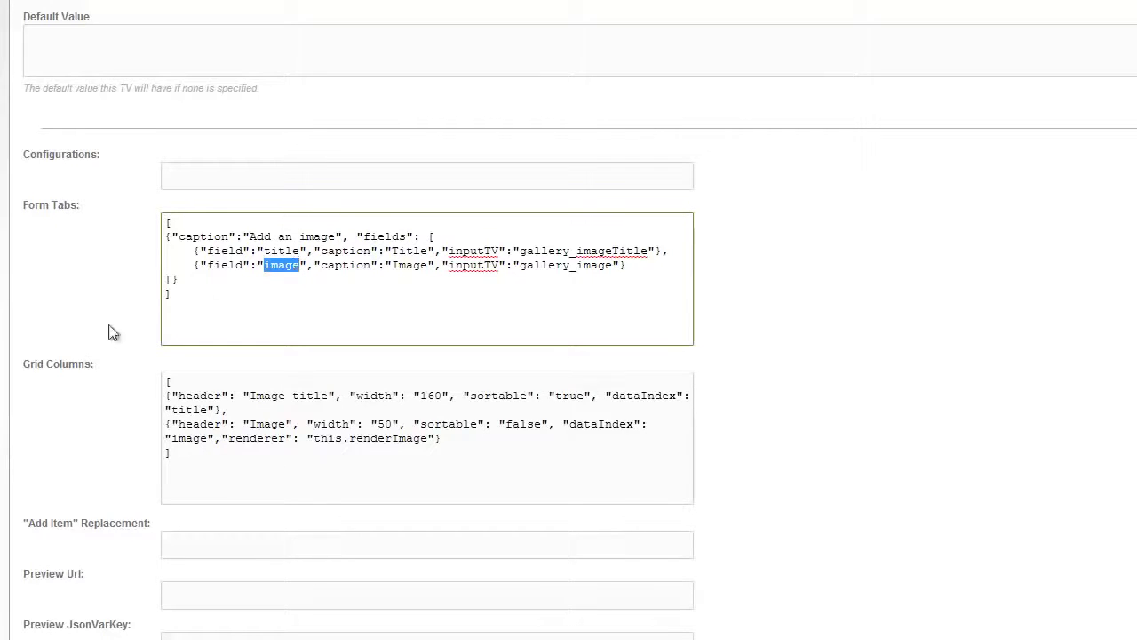
left_click(179, 383)
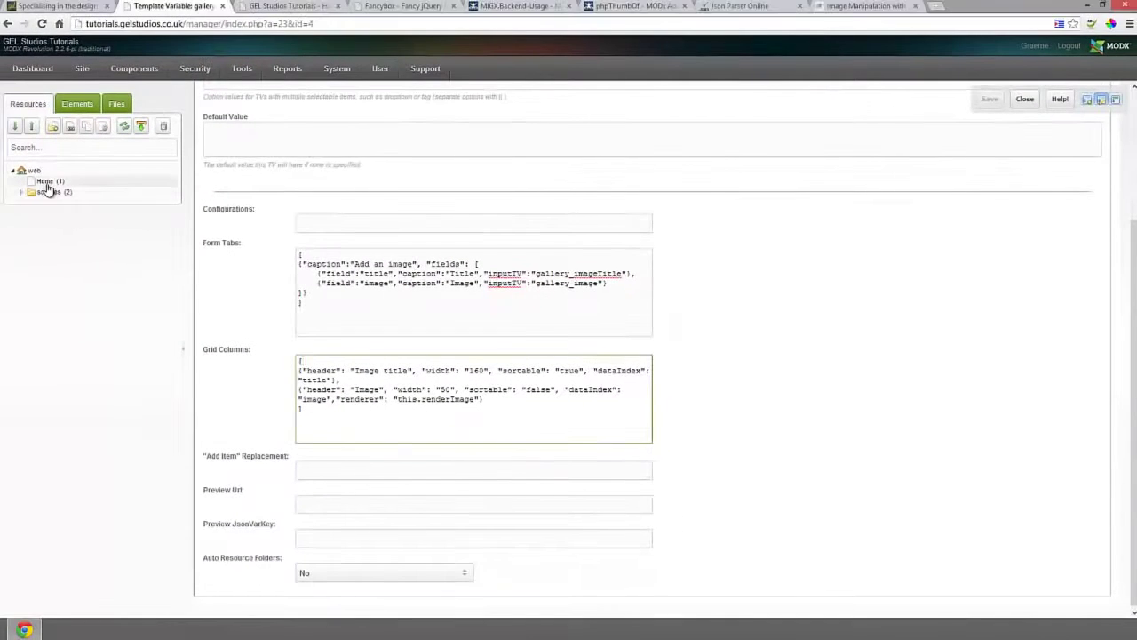
Open the Home resource's Gallery of images template variable and add an item titled "Kittah 1" with image upload/1.jpg.
left_click(44, 182)
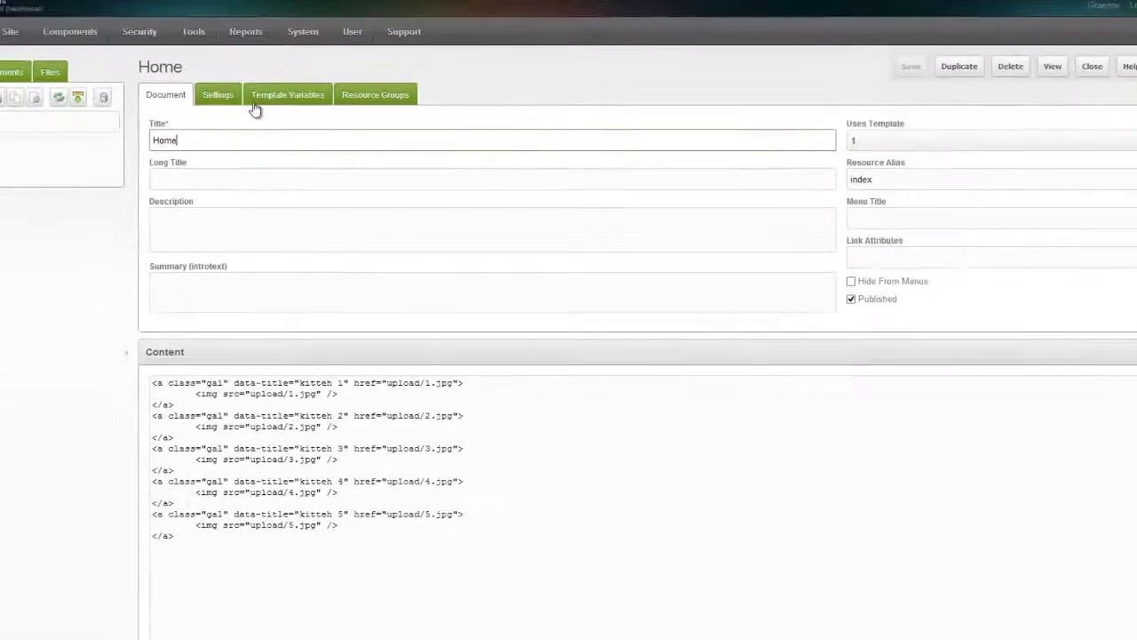
left_click(255, 98)
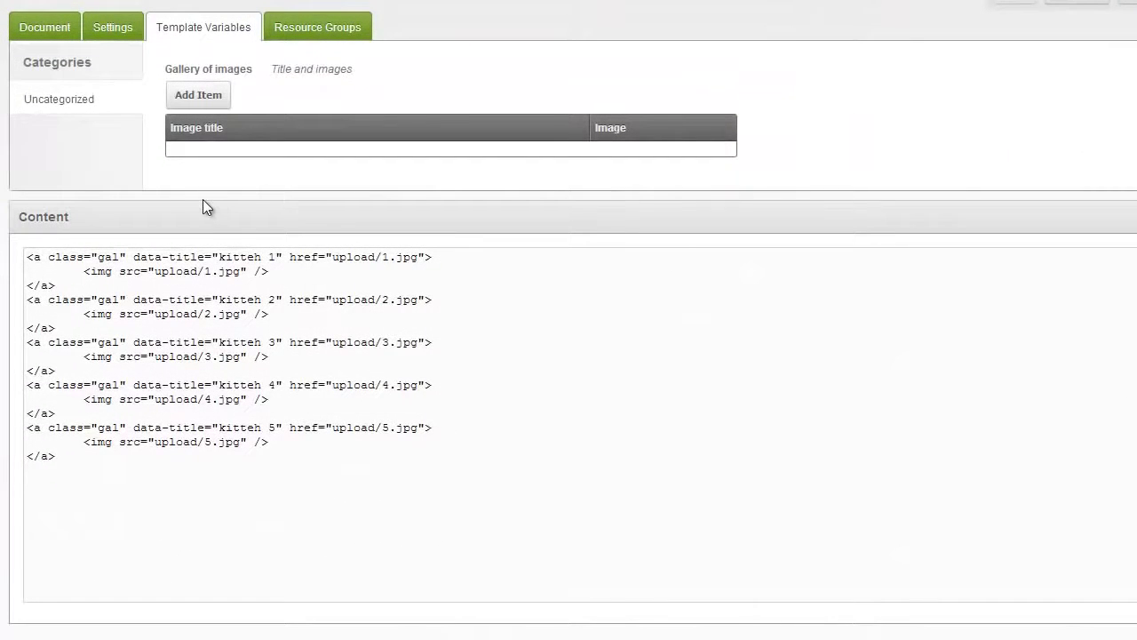
left_click(197, 97)
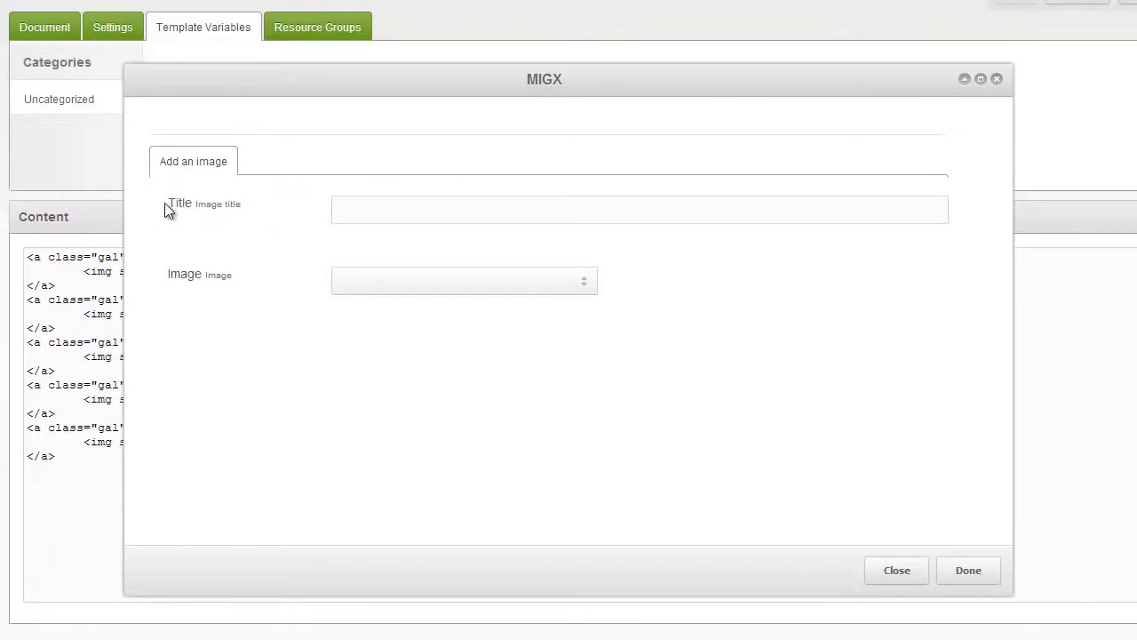
left_click(374, 212)
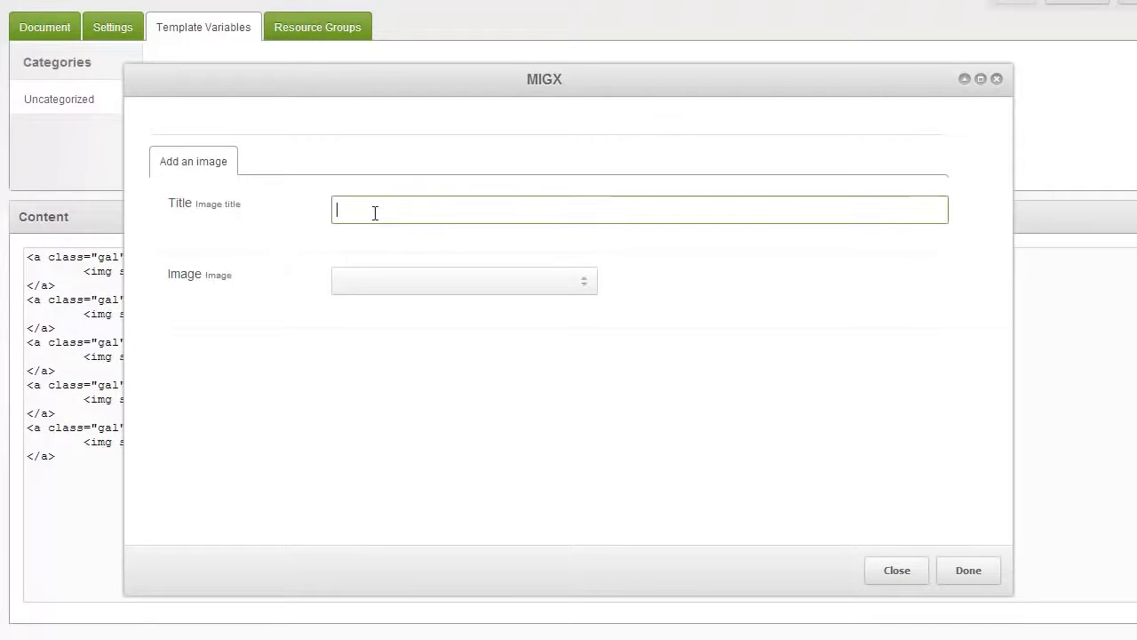
type("Kittah 1")
left_click(584, 284)
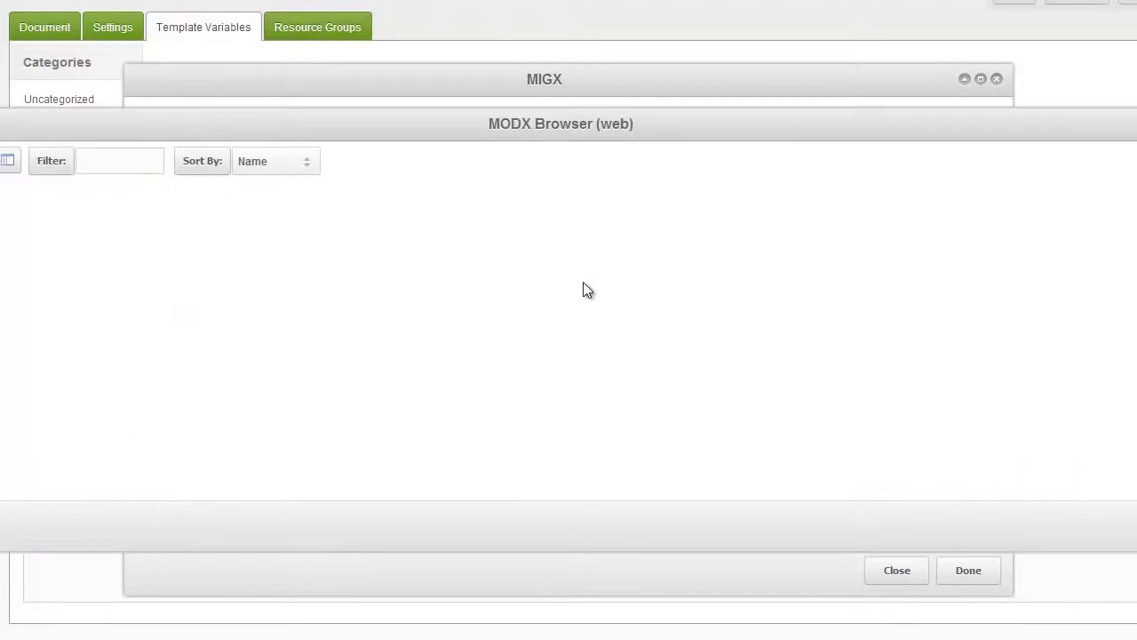
left_click(11, 282)
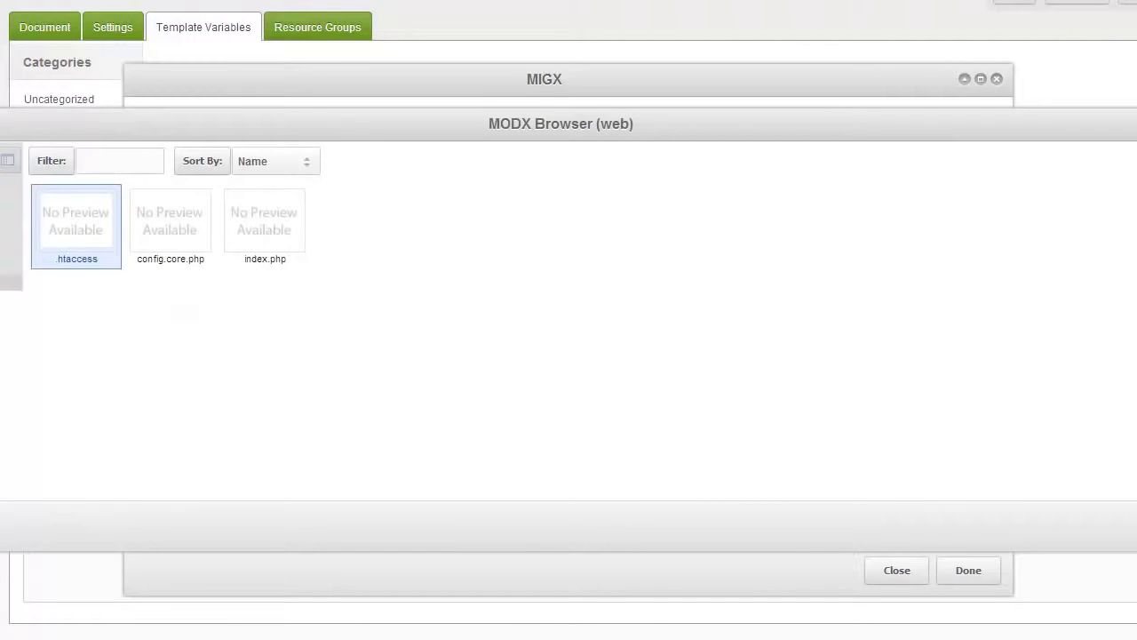
double_click(72, 236)
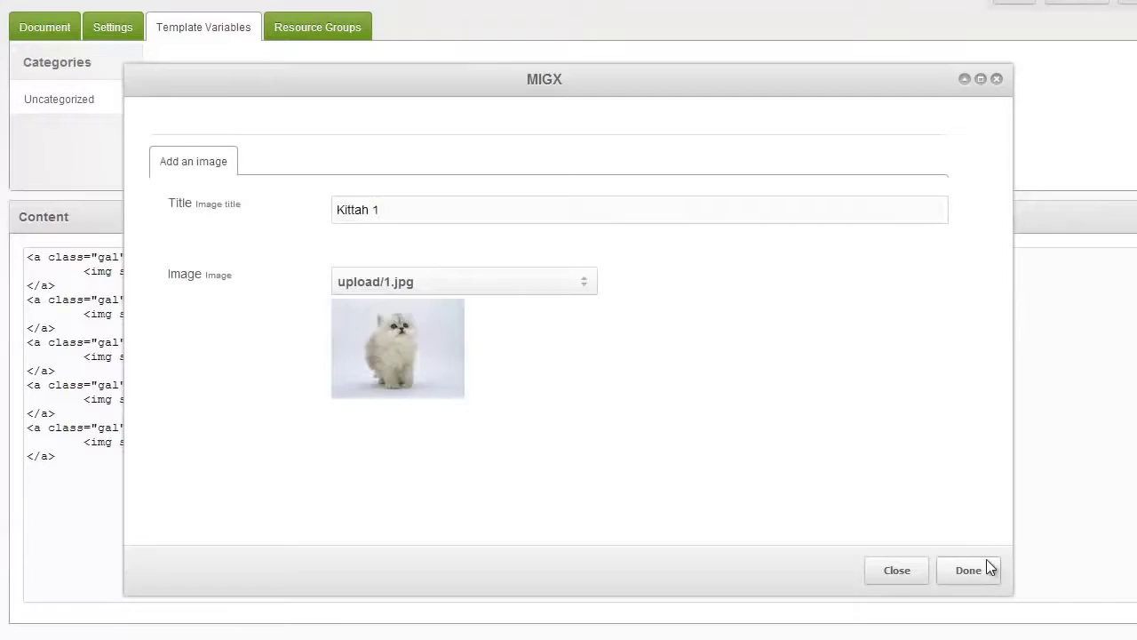
left_click(986, 568)
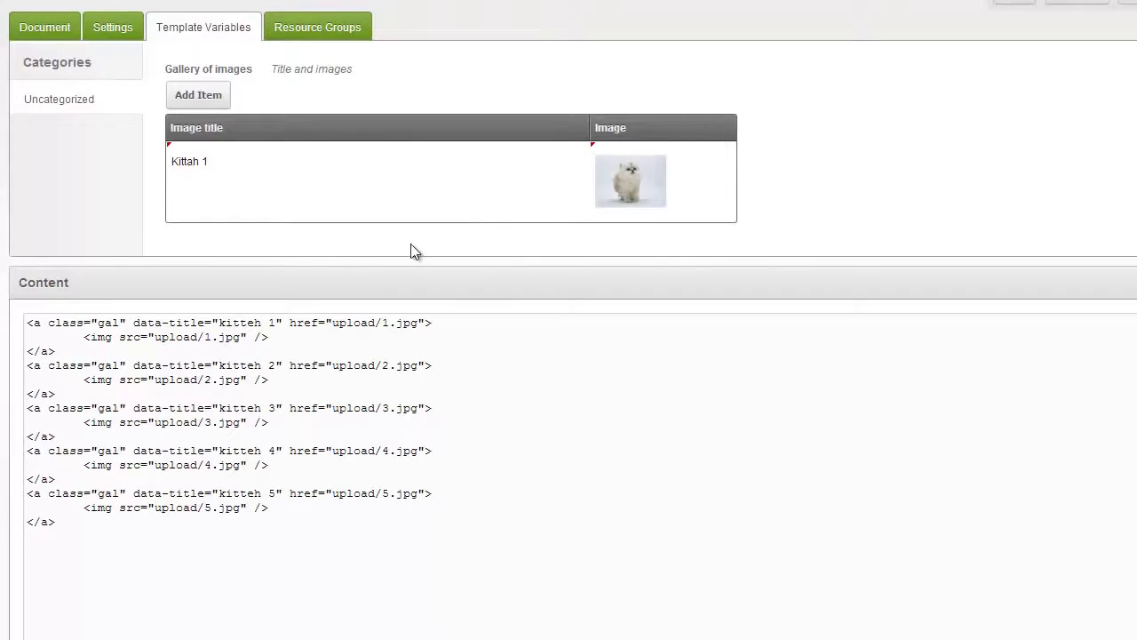
Add a second gallery item titled "Kittah 2" with image upload/2.jpg.
left_click(216, 95)
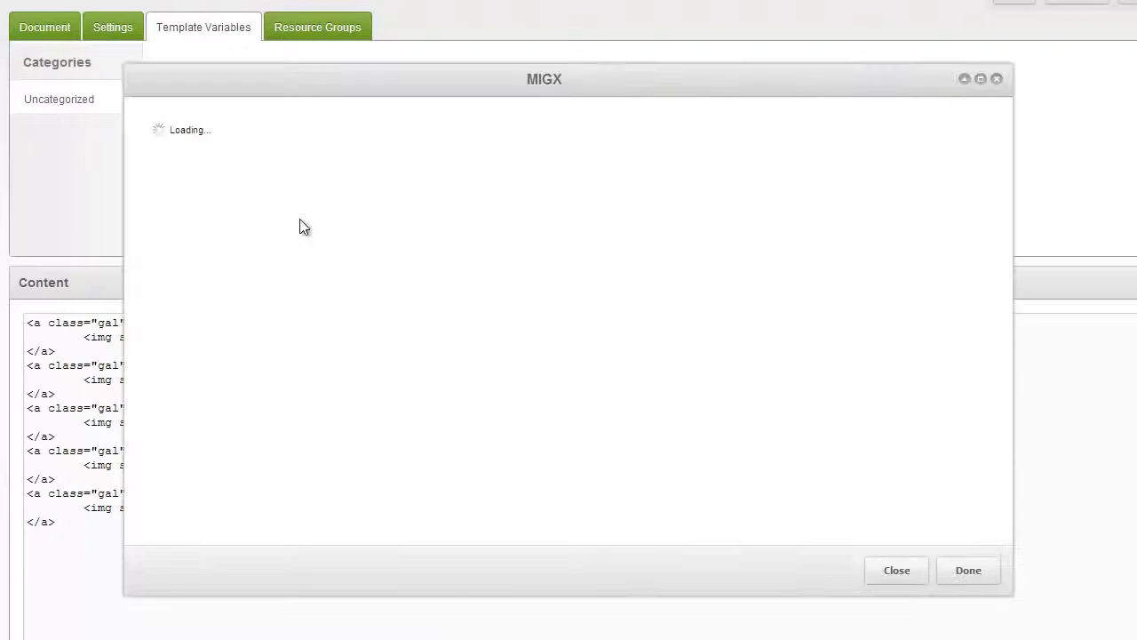
left_click(368, 215)
type("K")
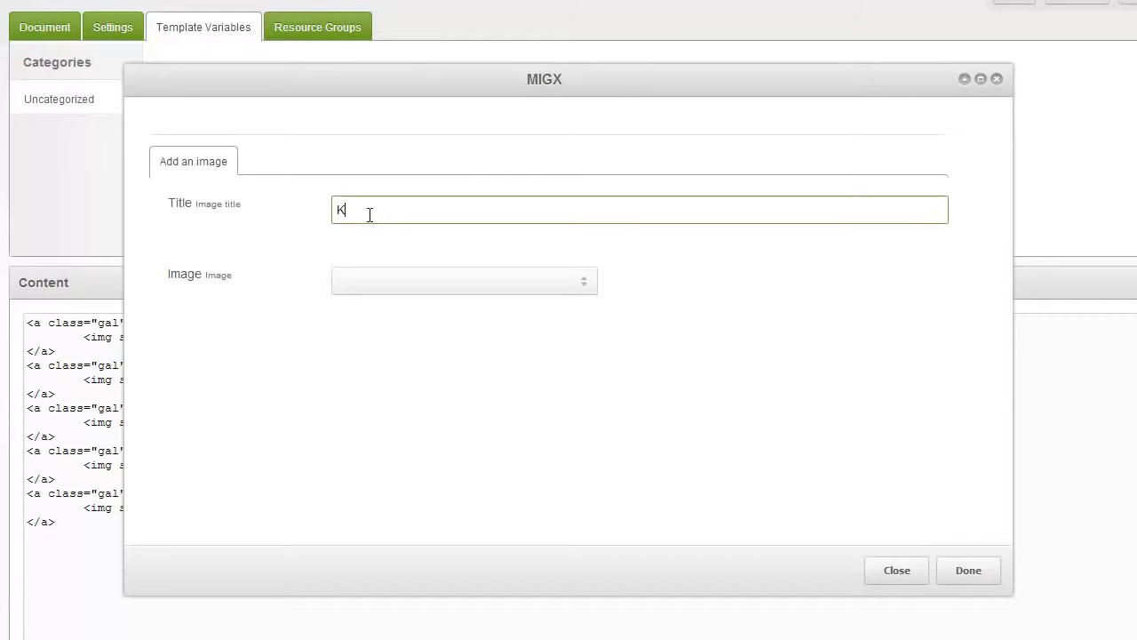
type("ittah 2")
left_click(591, 286)
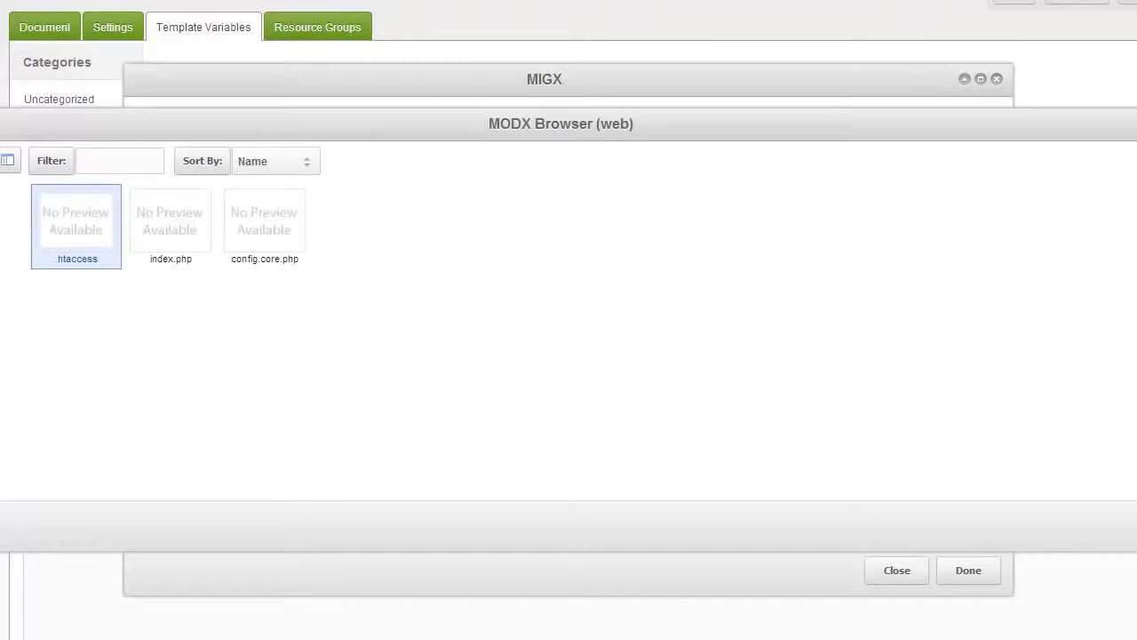
left_click(11, 283)
left_click(193, 216)
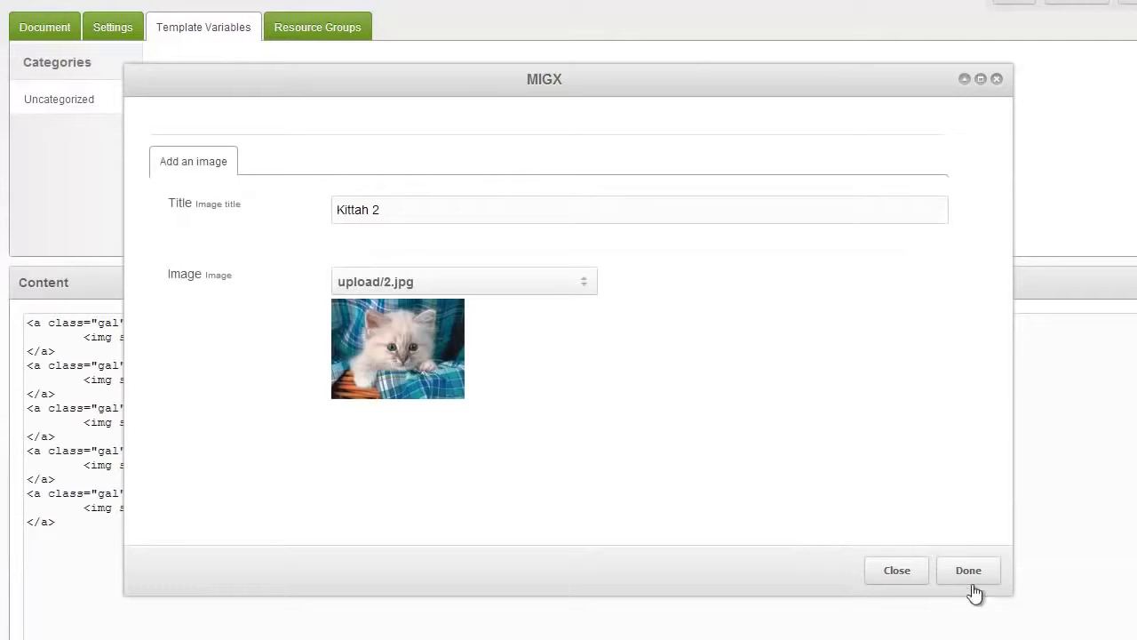
left_click(977, 569)
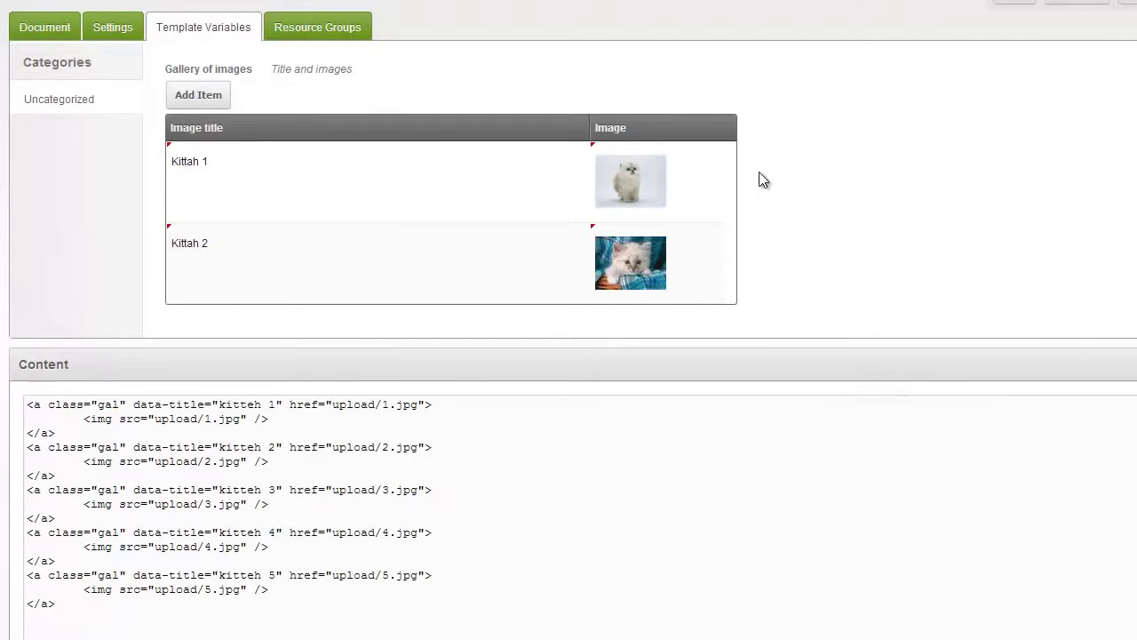
Duplicate the Kittah 2 gallery item, setting the copy's title to "Kittah 3" and its image to upload/3.jpg.
right_click(339, 280)
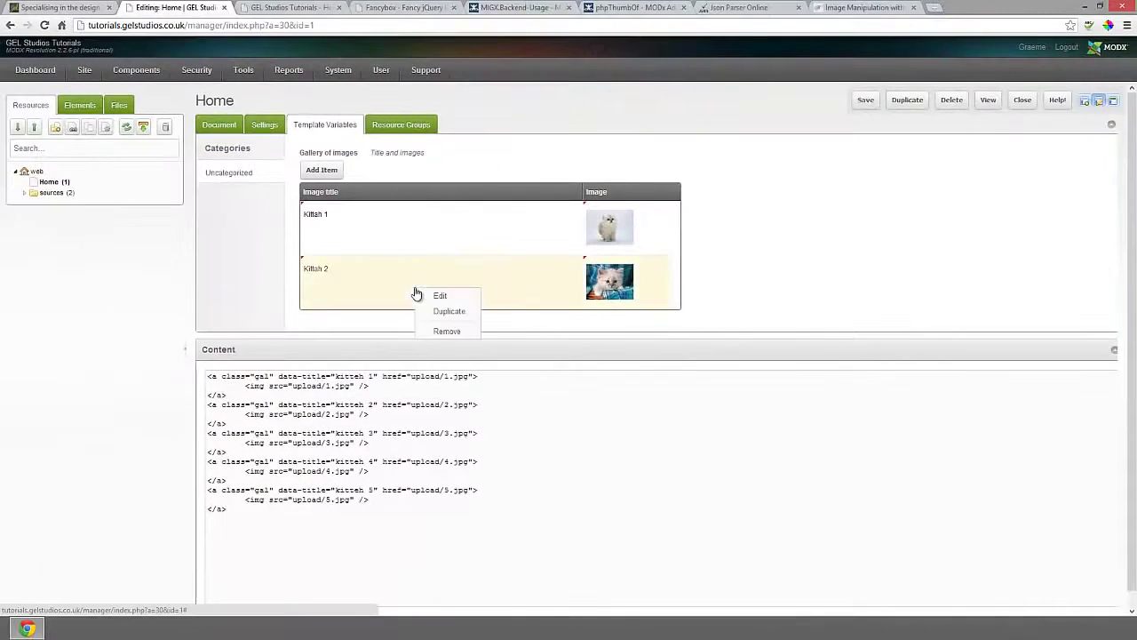
left_click(436, 313)
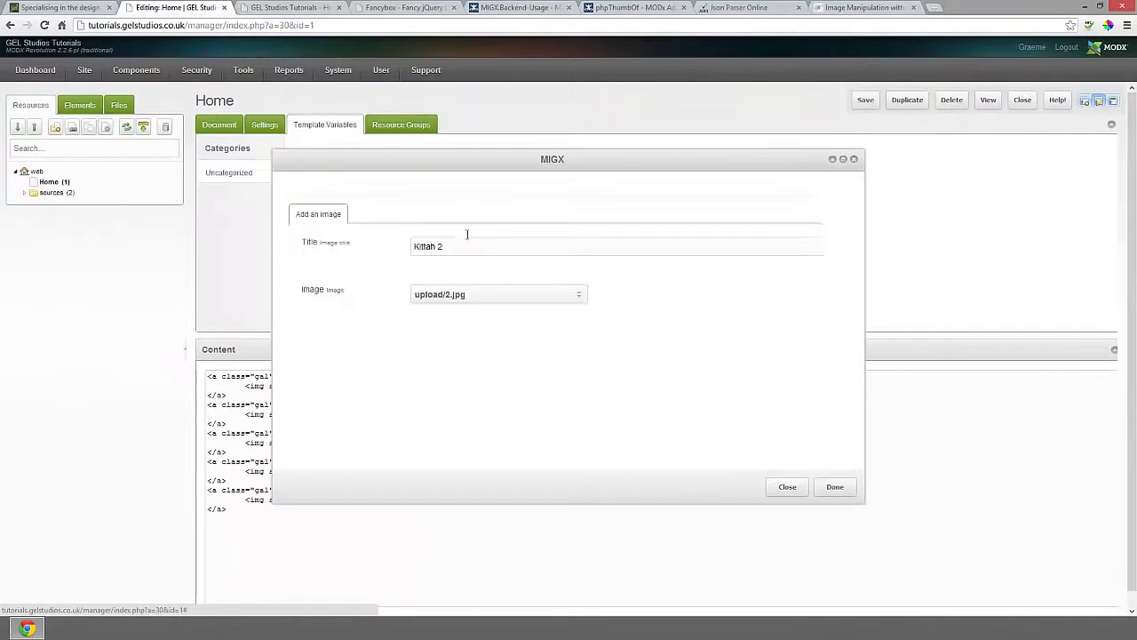
left_click(466, 243)
key("BackSpace")
type("3")
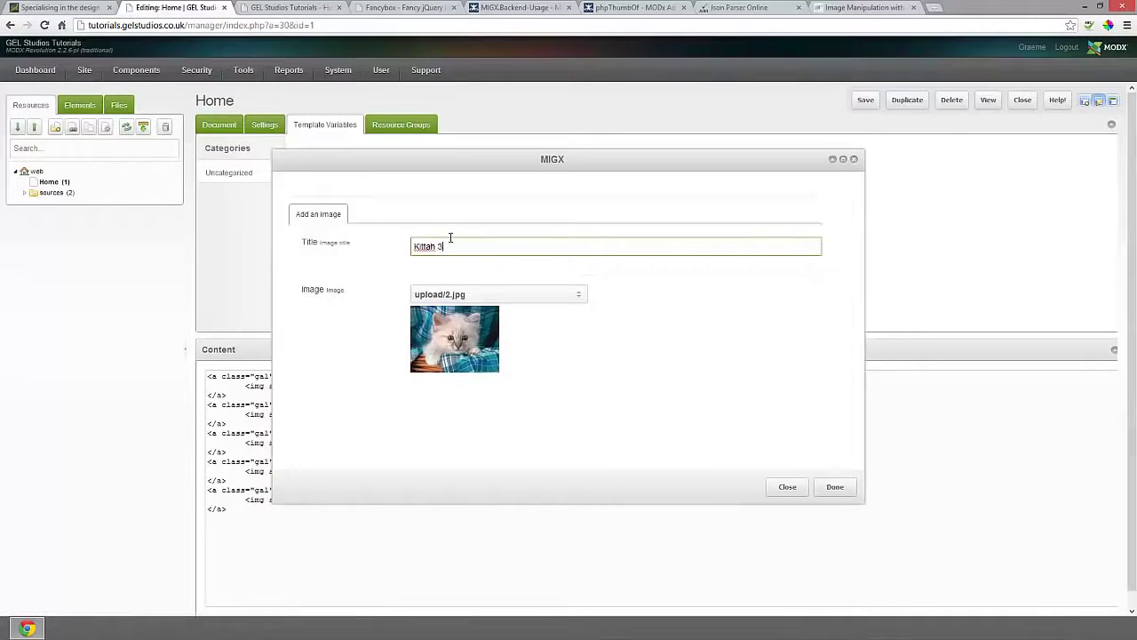
left_click(455, 294)
key("BackSpace")
type("3")
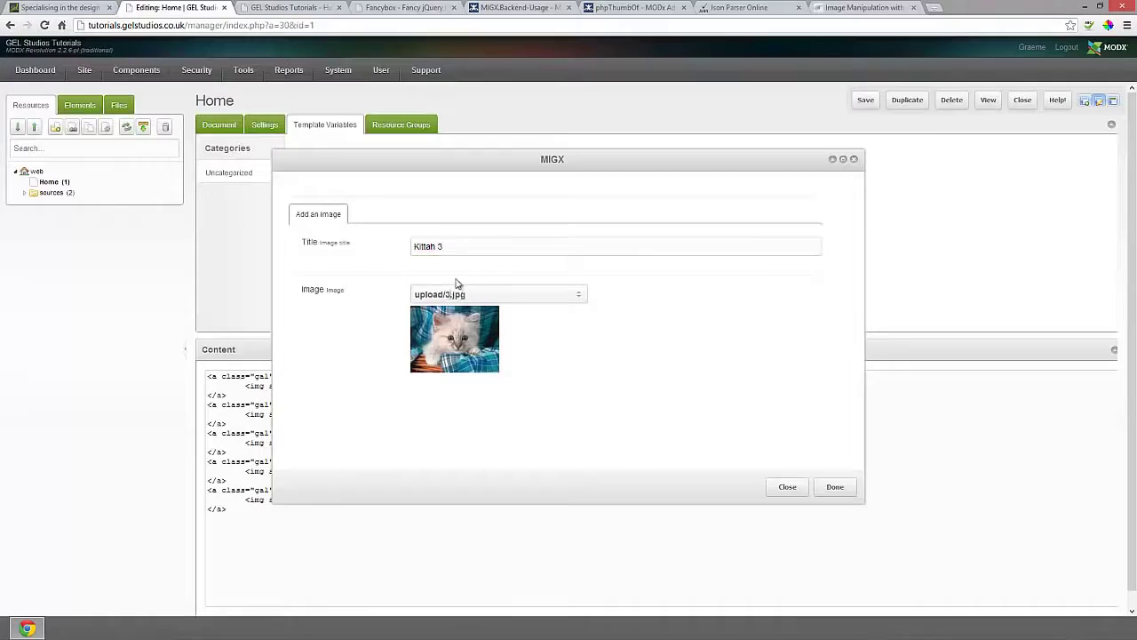
left_click(835, 486)
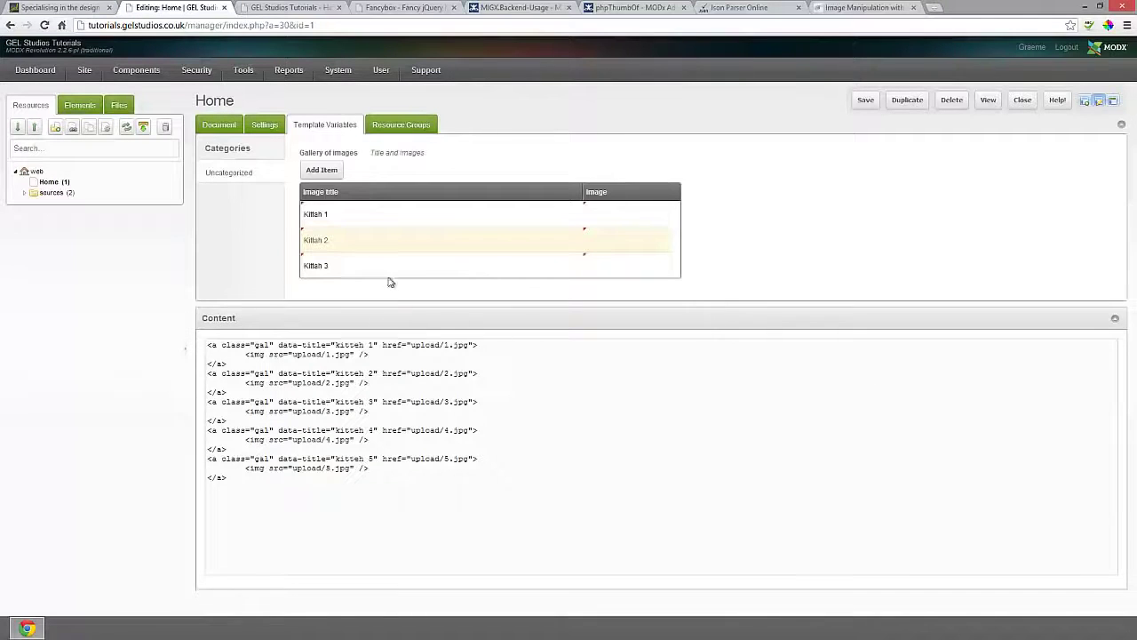
Duplicate the Kittah 3 gallery item, setting the copy's title to "Kittah 4" and its image to upload/4.jpg.
right_click(394, 332)
left_click(418, 358)
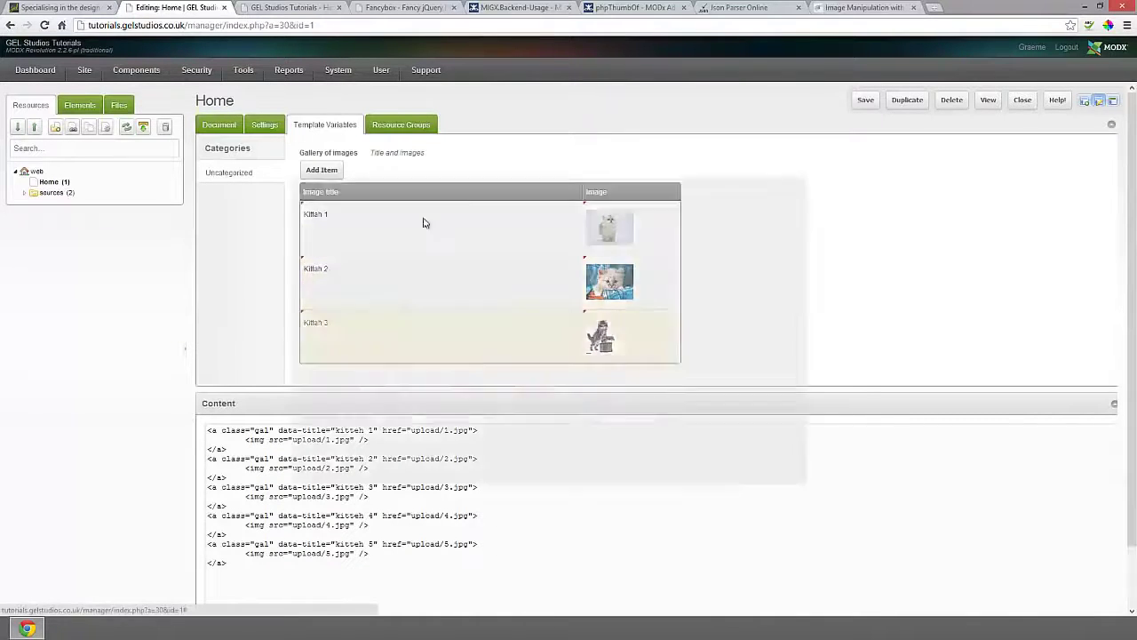
left_click(443, 246)
key("BackSpace")
type("4")
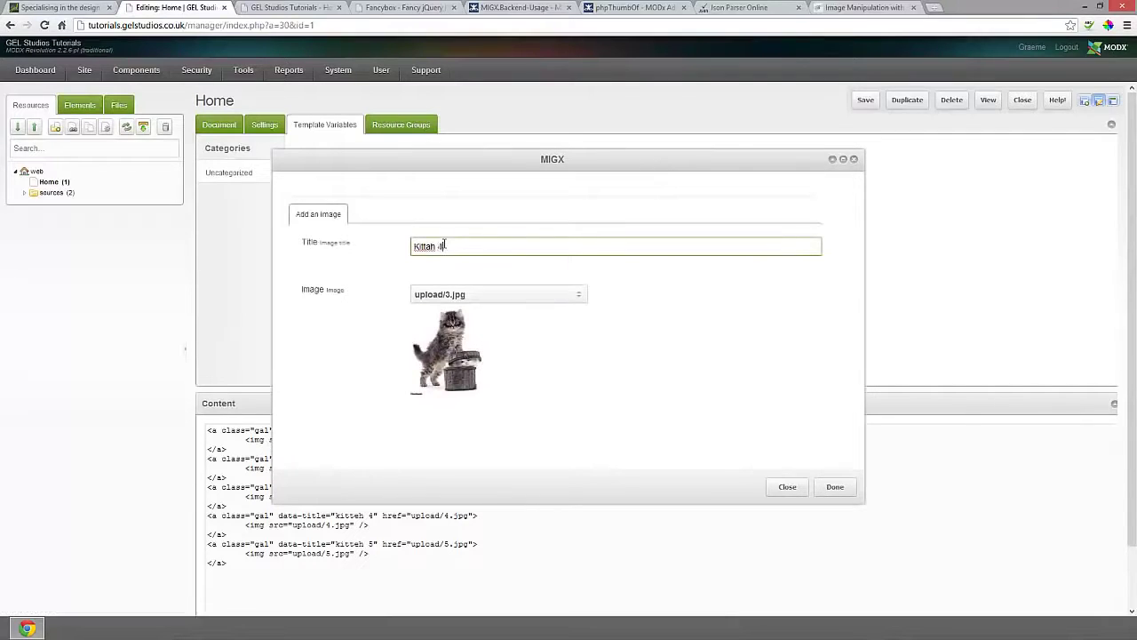
left_click(468, 289)
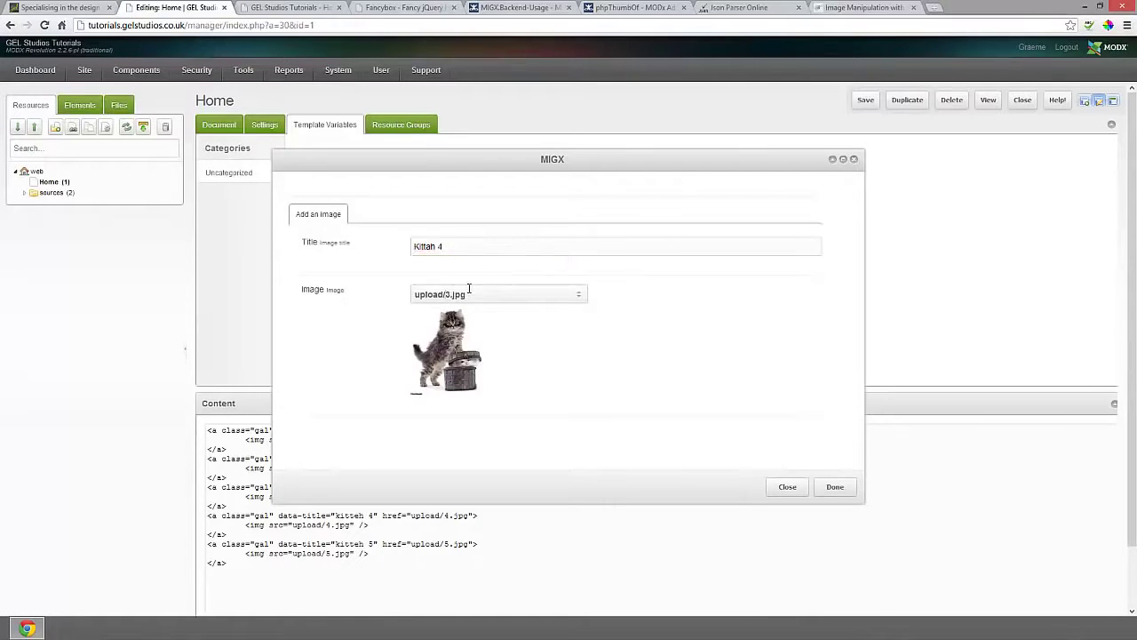
key("Left")
key("Left")
key("Left")
key("Left")
key("BackSpace")
type("4")
left_click(837, 488)
Edit the Kittah 4 gallery item, setting its title to "Kittah 5" and its image to upload/5.jpg.
right_click(385, 294)
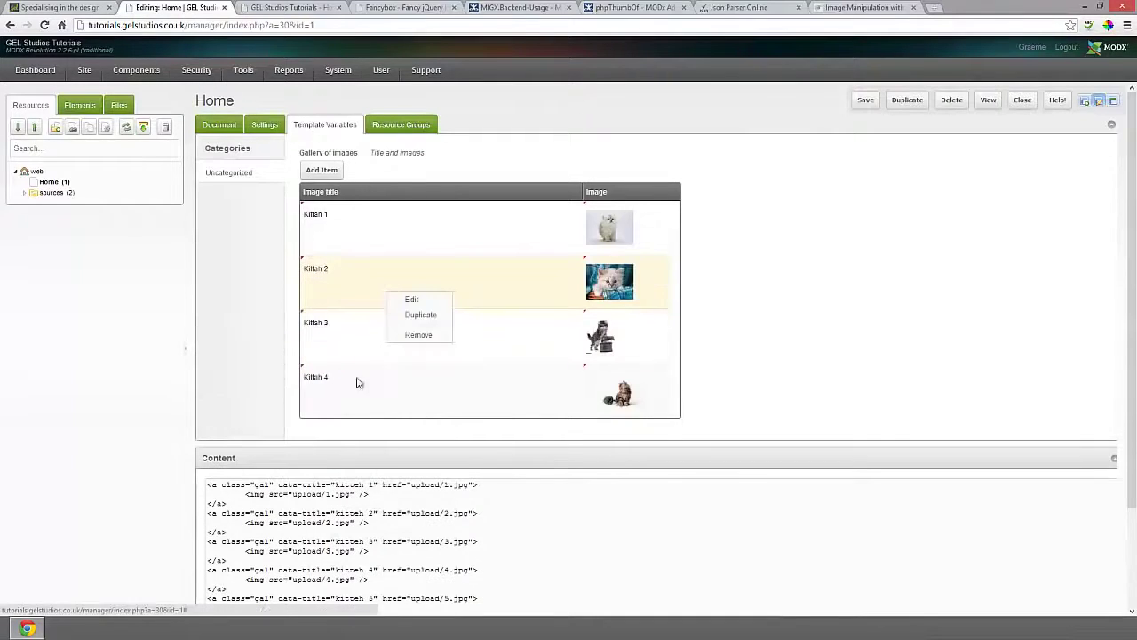
right_click(363, 388)
left_click(389, 398)
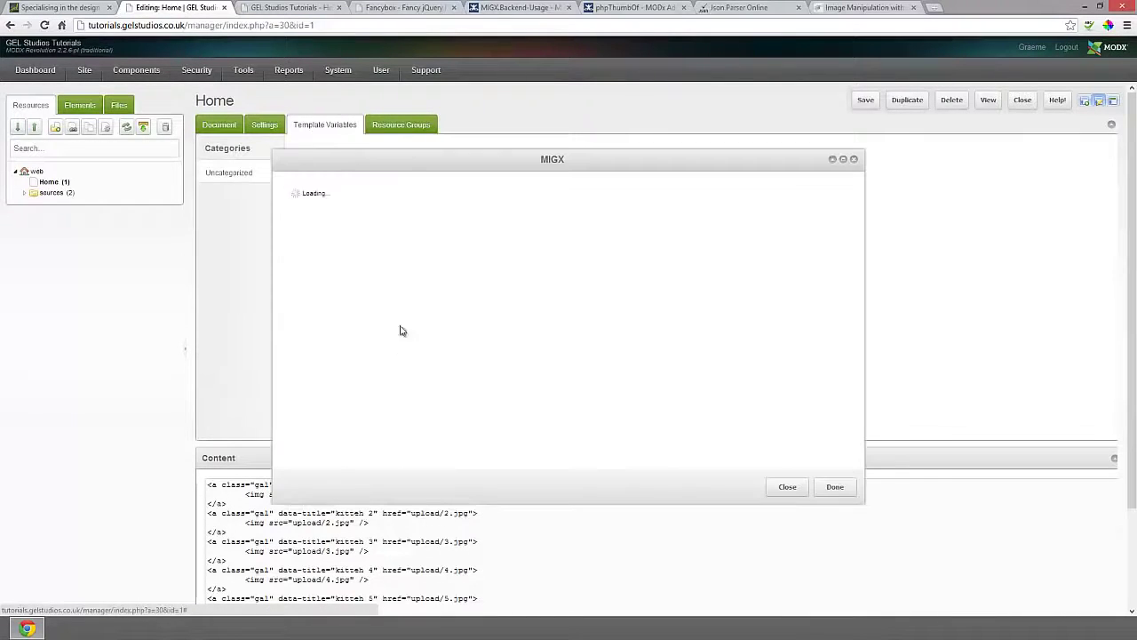
left_click(448, 249)
key("BackSpace")
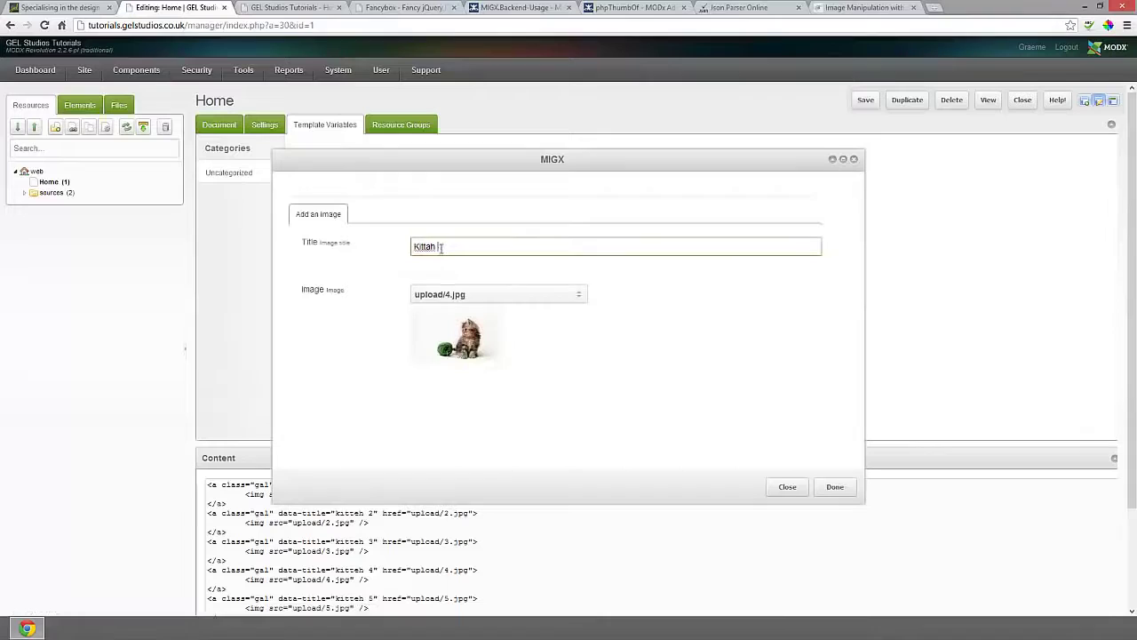
type("5")
left_click(444, 294)
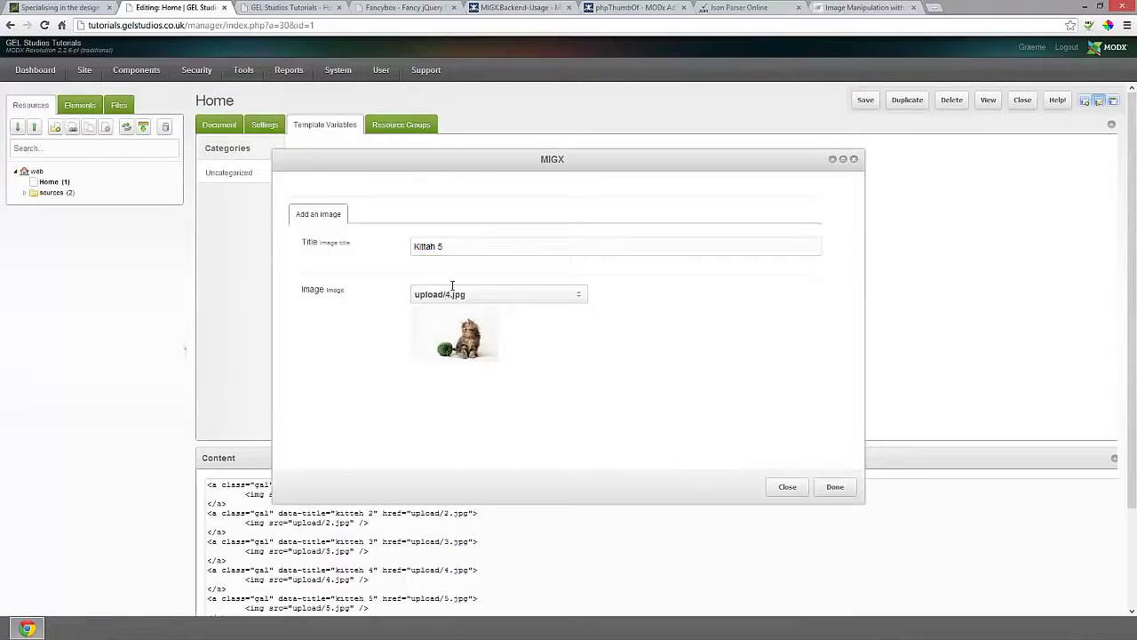
key("BackSpace")
type("5")
left_click(833, 490)
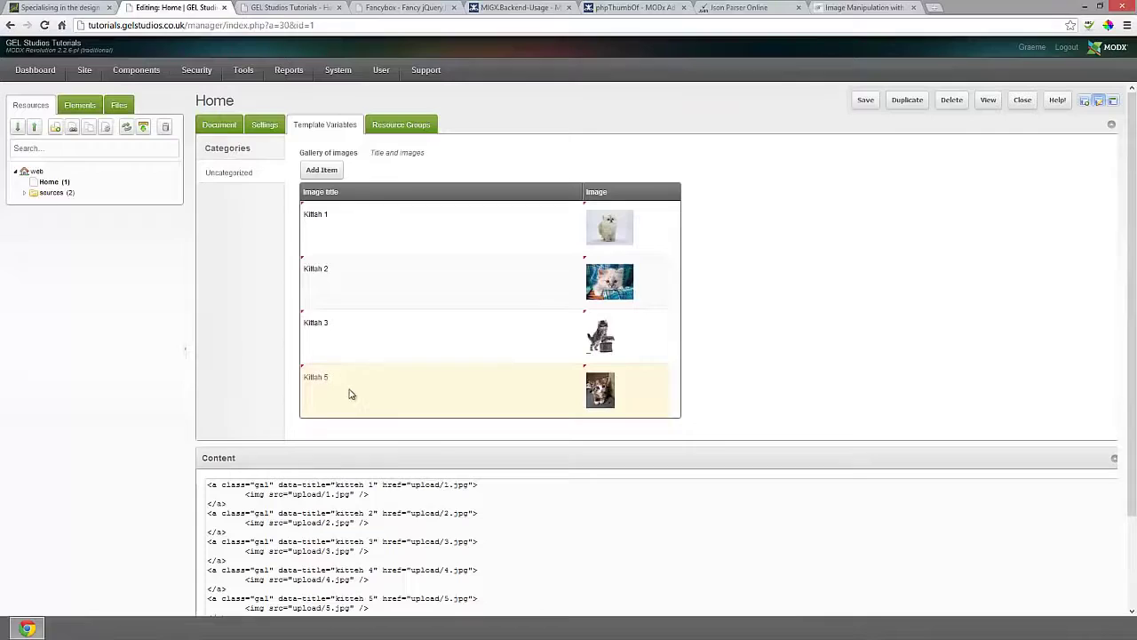
Save the Home resource with its gallery items.
left_click_drag(350, 394, 380, 407)
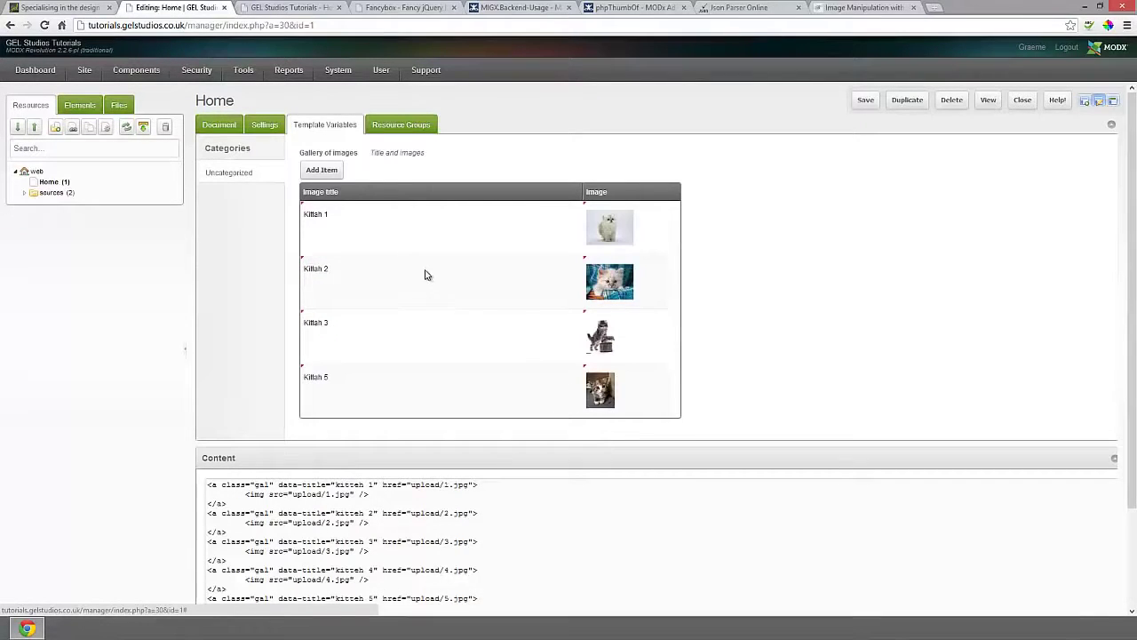
left_click(864, 101)
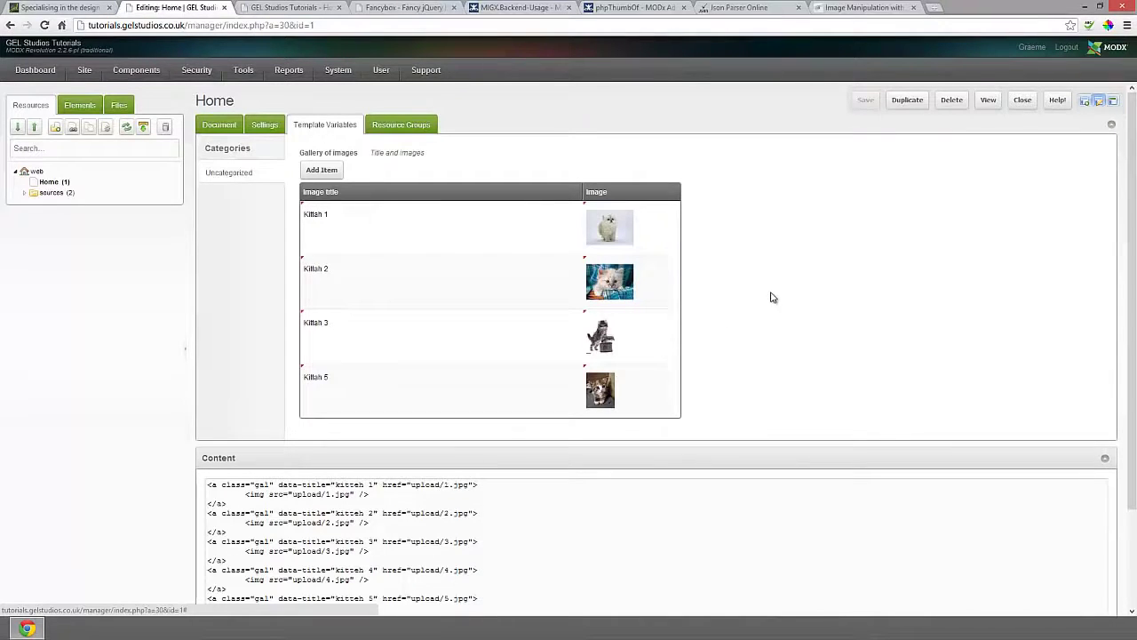
scroll(768, 298, "down", 1)
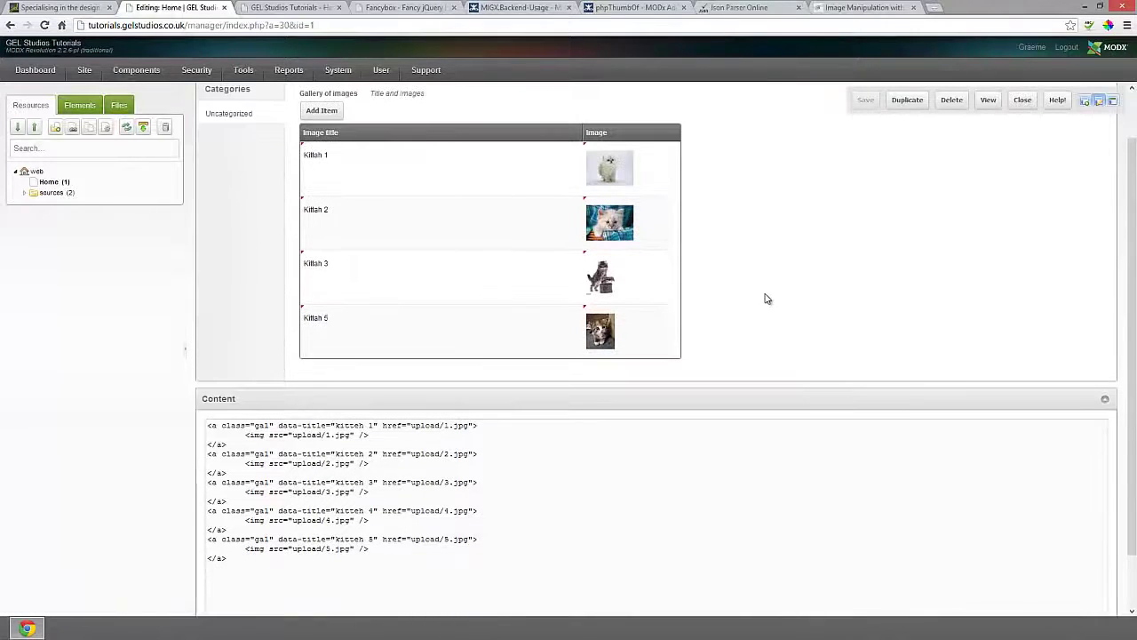
Examine the getImageList call in BaseTemplate's code, including its gallery tvname and blog_gallery tpl, and expand the Chunks list.
left_click(79, 105)
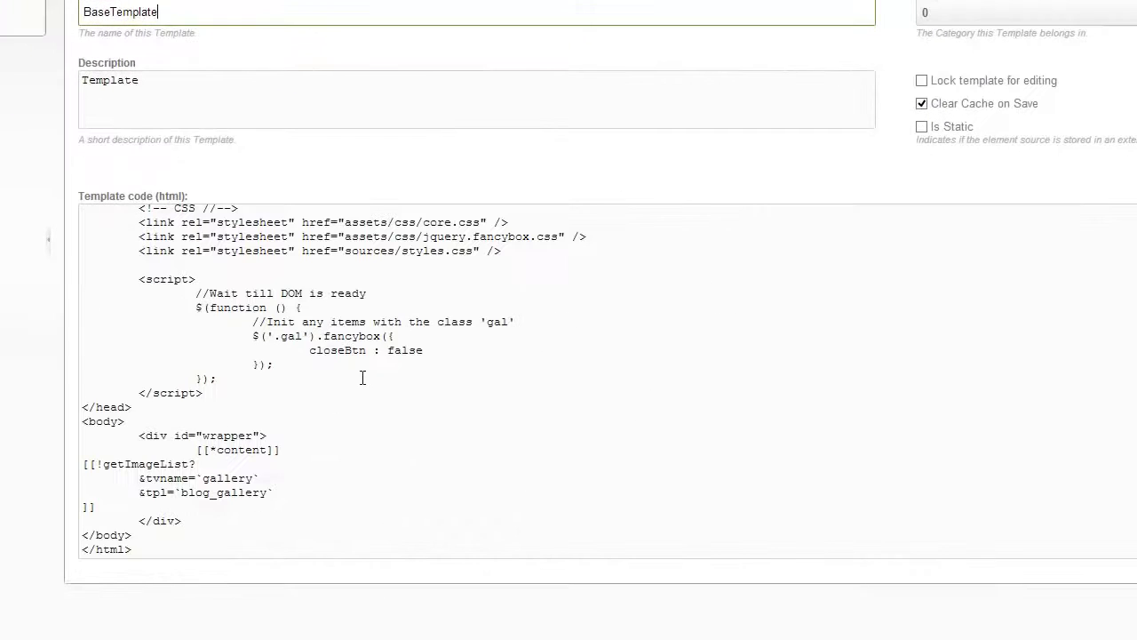
left_click_drag(103, 509, 75, 468)
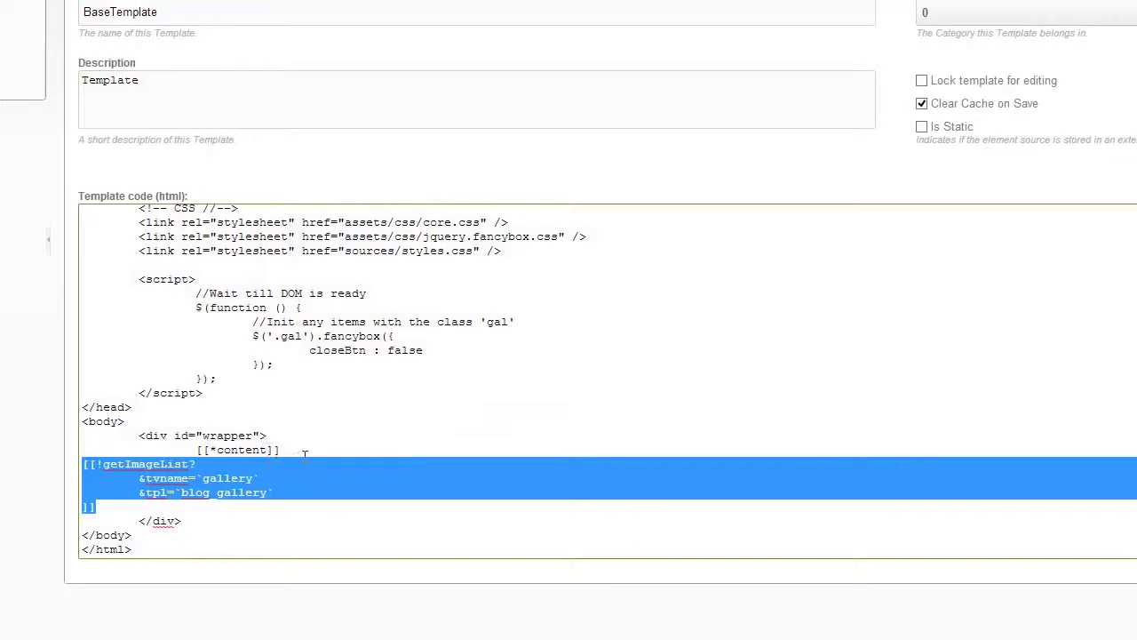
left_click(128, 462)
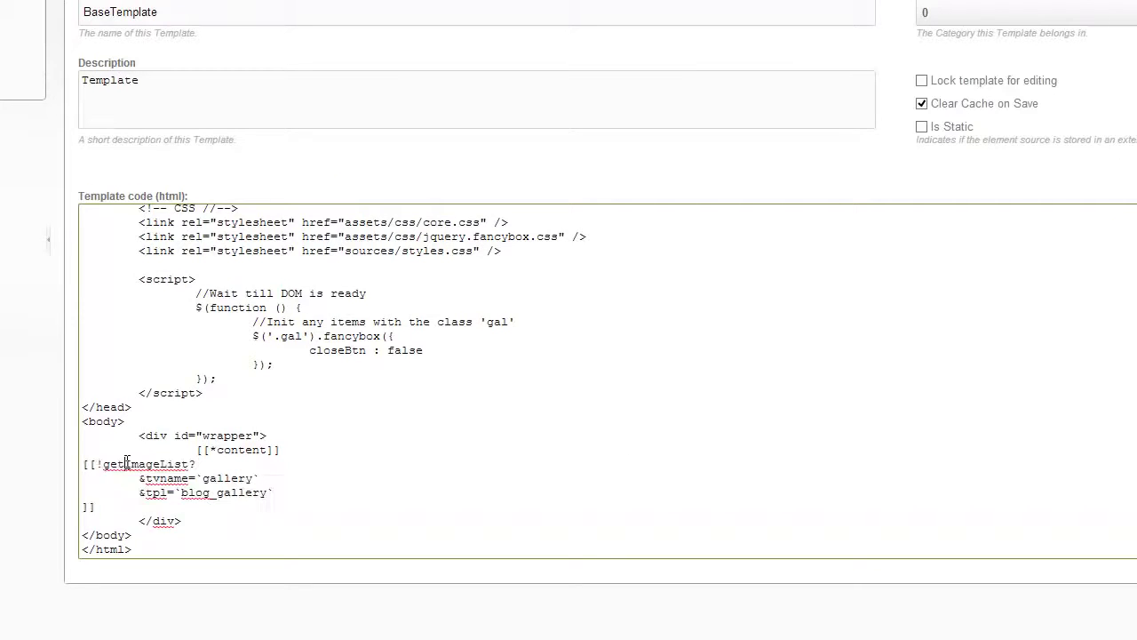
double_click(224, 478)
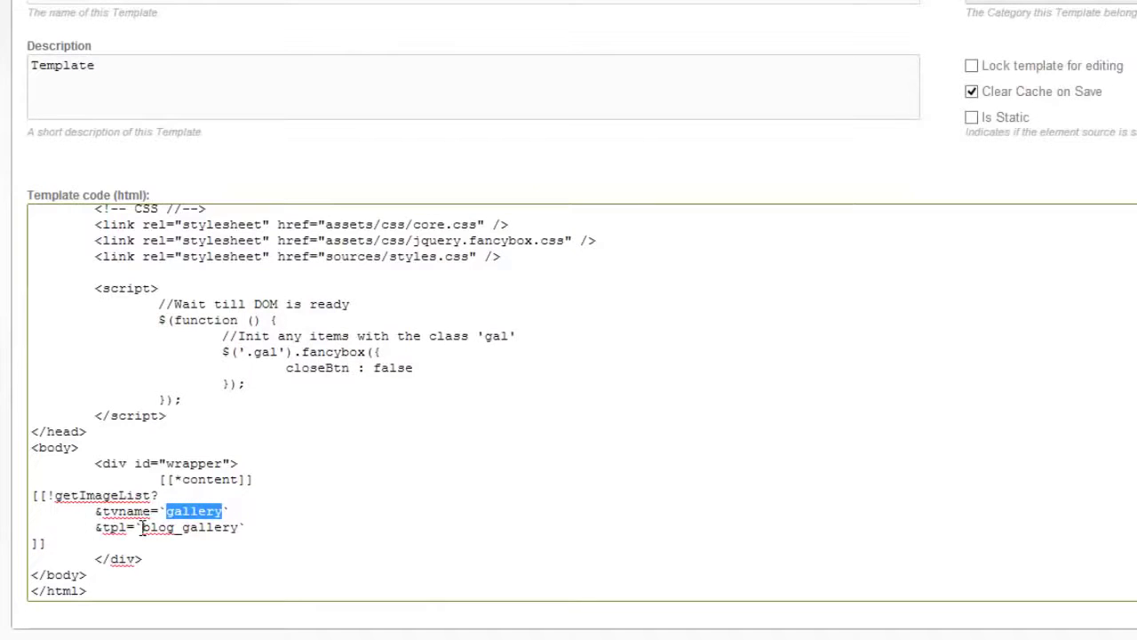
double_click(232, 526)
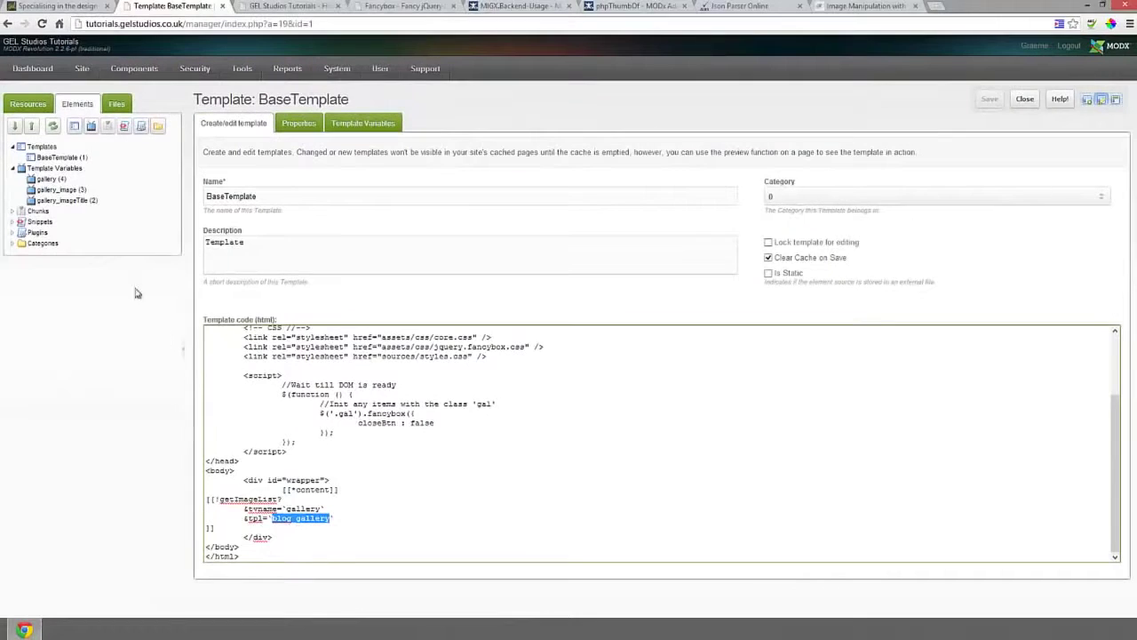
left_click(15, 211)
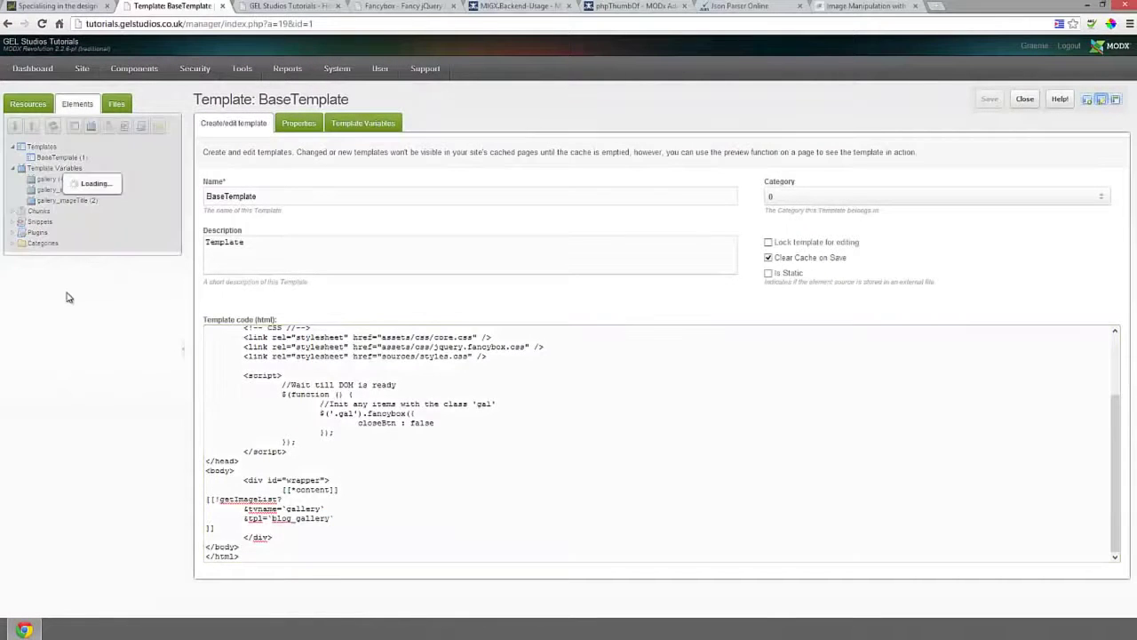
Open the blog_gallery chunk and examine its title and image placeholders and the phpthumbof options, including zc=1.
left_click(51, 221)
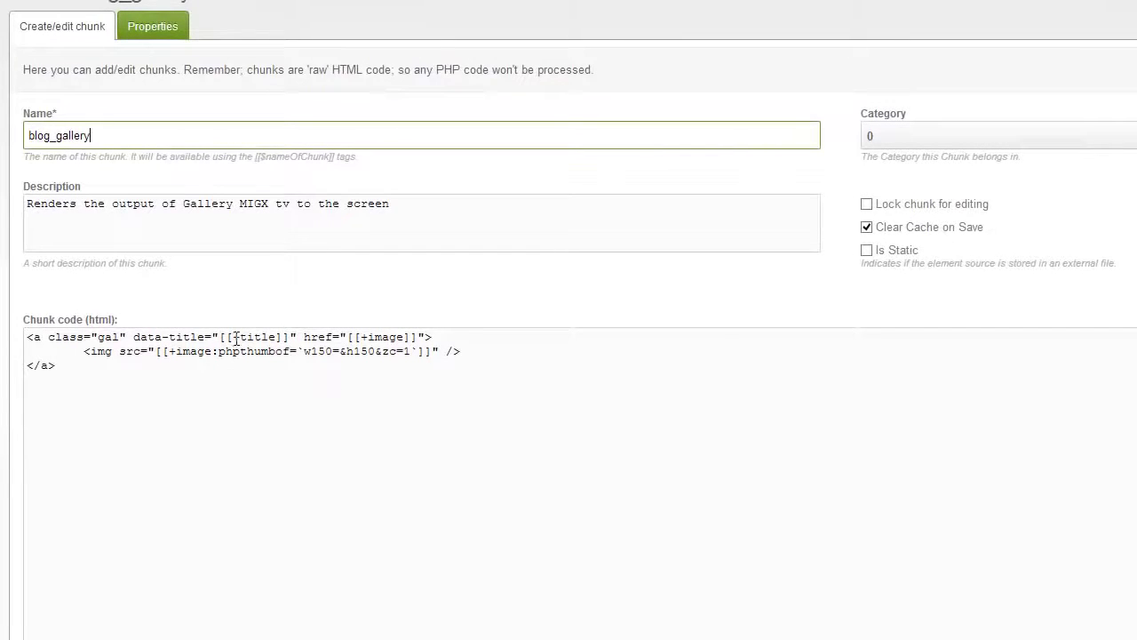
left_click_drag(241, 335, 277, 335)
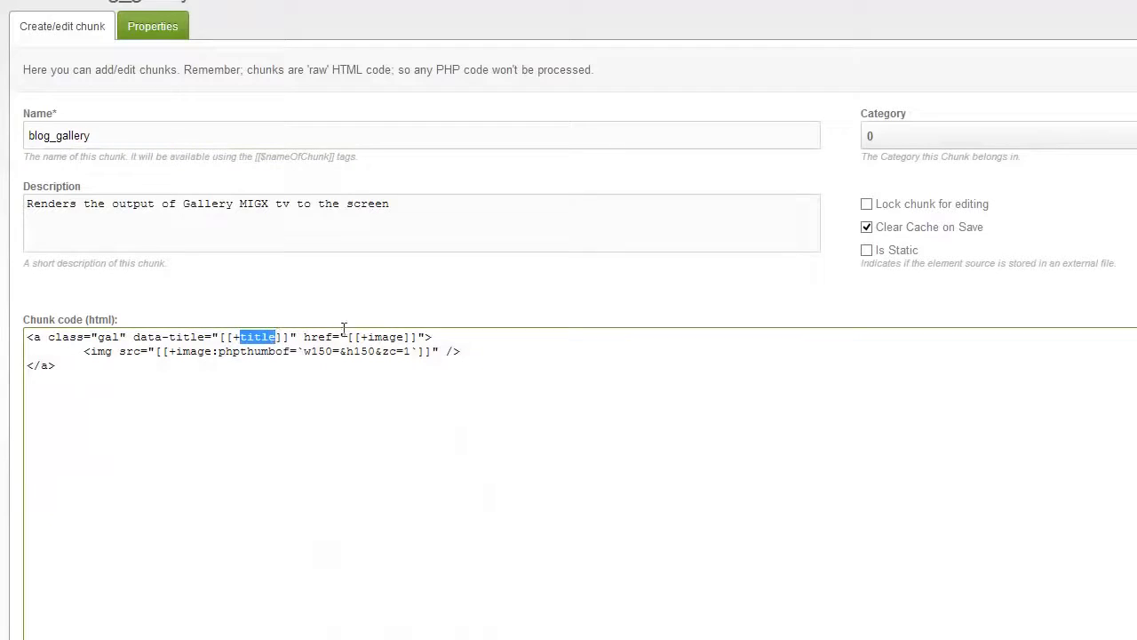
left_click_drag(368, 336, 405, 335)
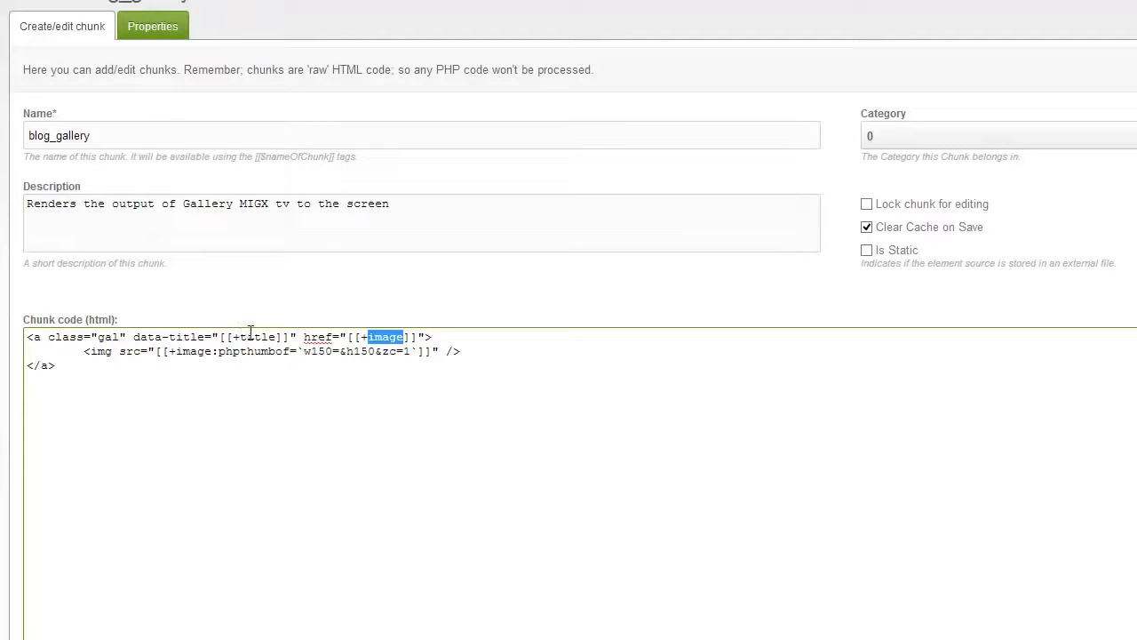
left_click_drag(241, 337, 279, 337)
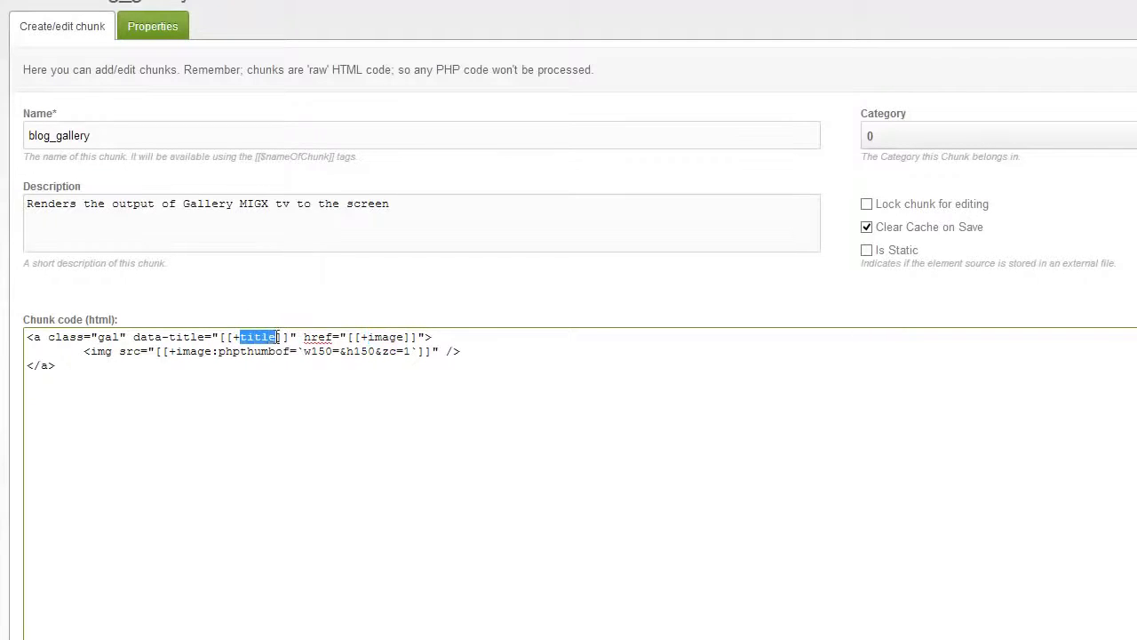
left_click_drag(369, 337, 407, 336)
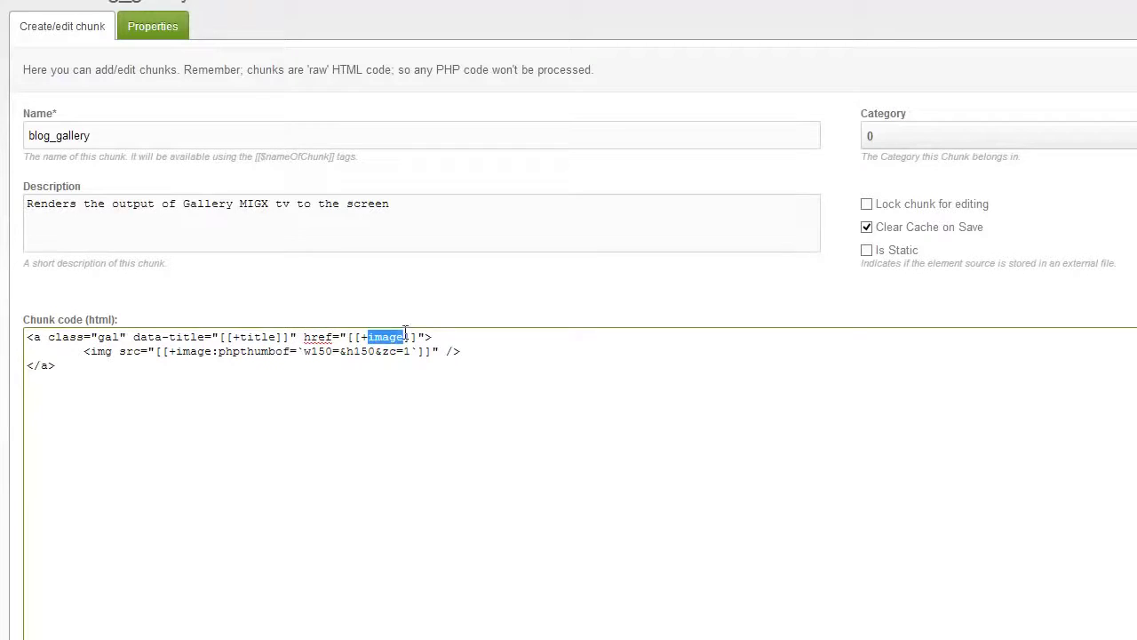
left_click(473, 350)
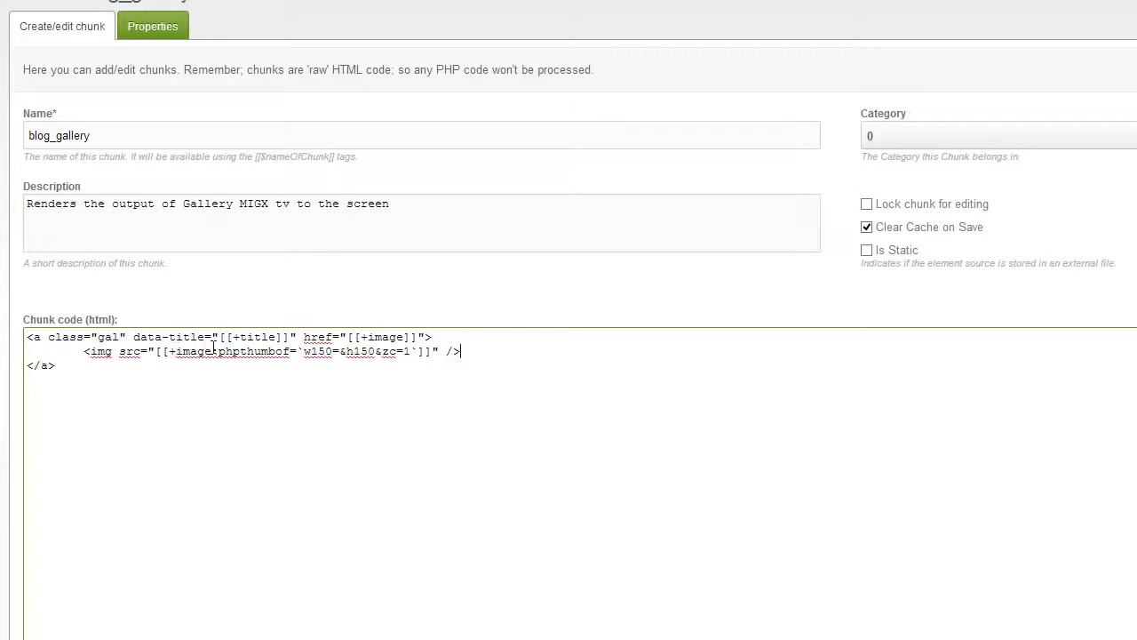
left_click_drag(382, 351, 413, 351)
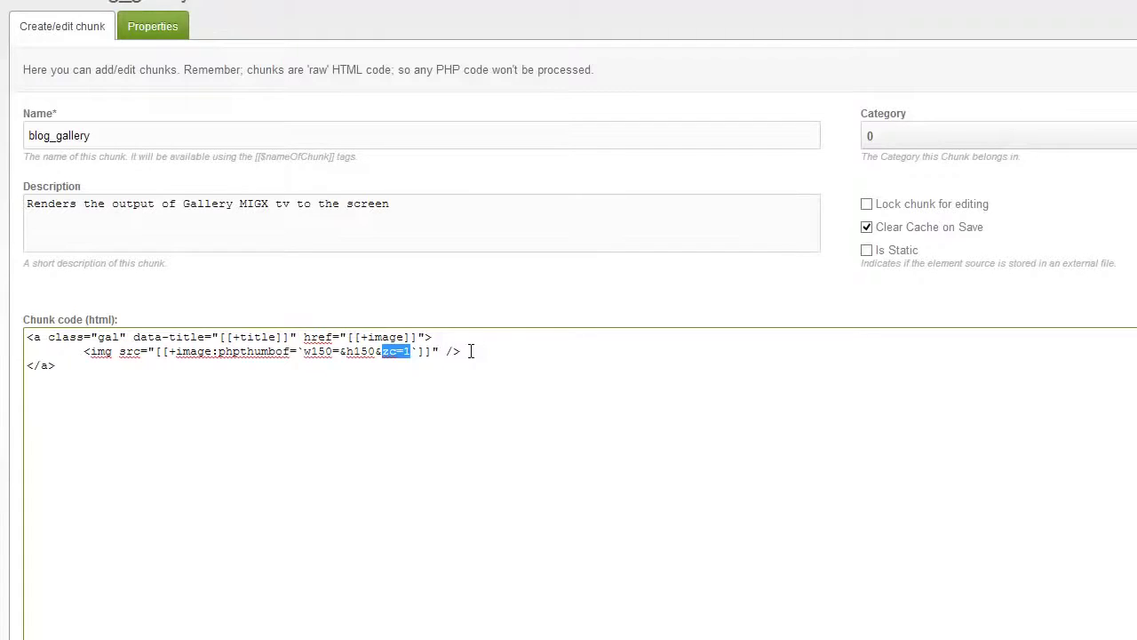
Review the phpThumbOf documentation's attributes and usage examples, and the article on image manipulation with phpThumbOf.
left_click(648, 6)
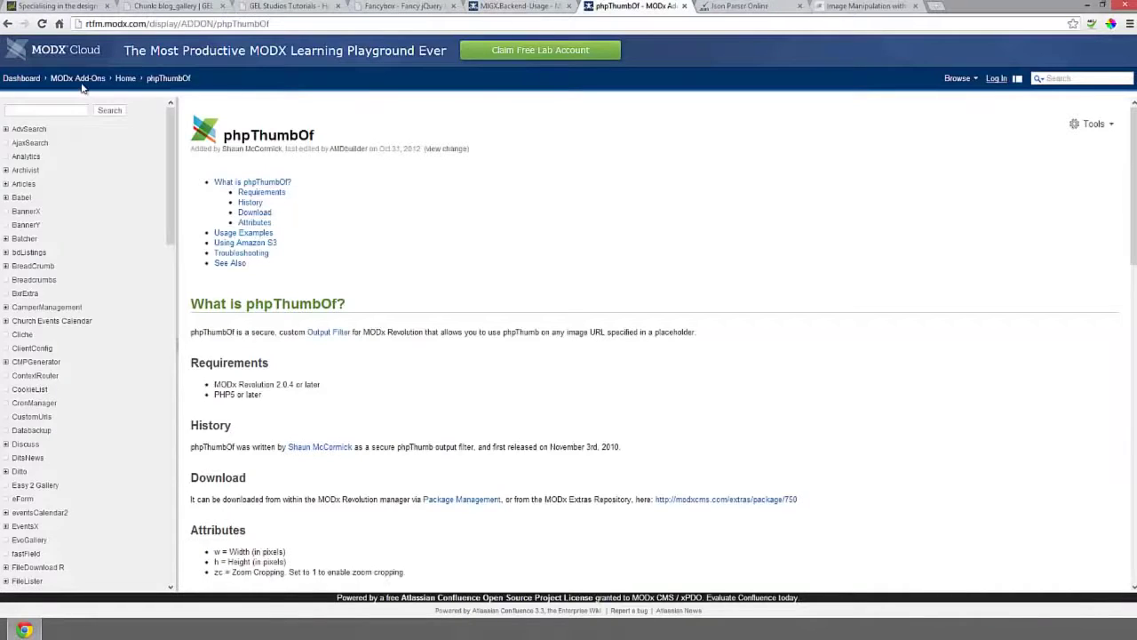
scroll(770, 323, "down", 5)
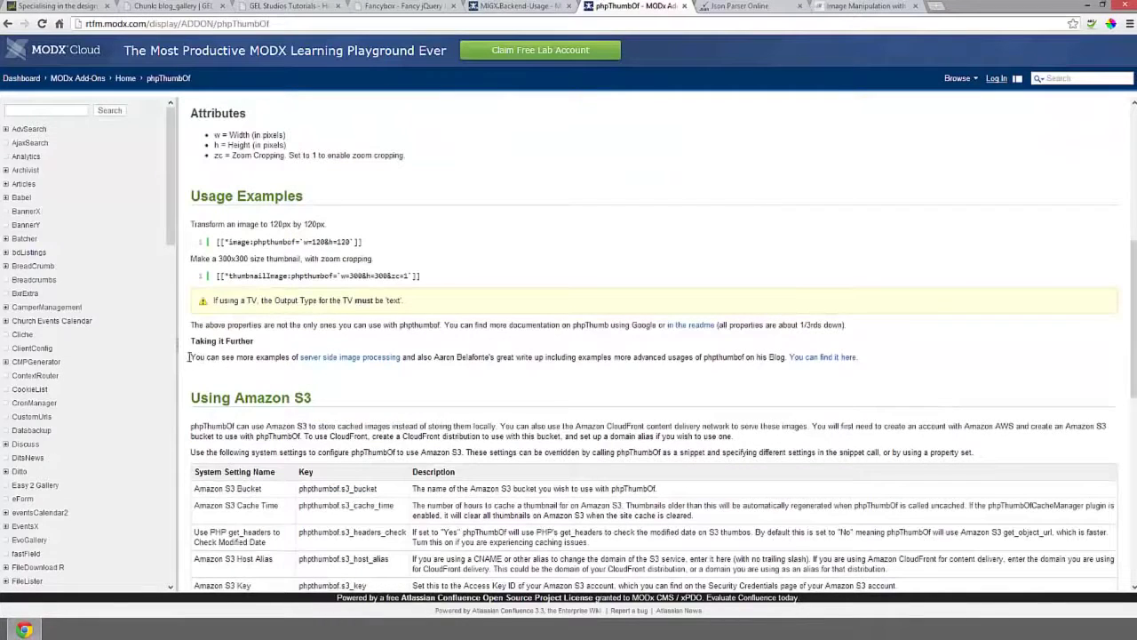
left_click_drag(337, 348, 865, 354)
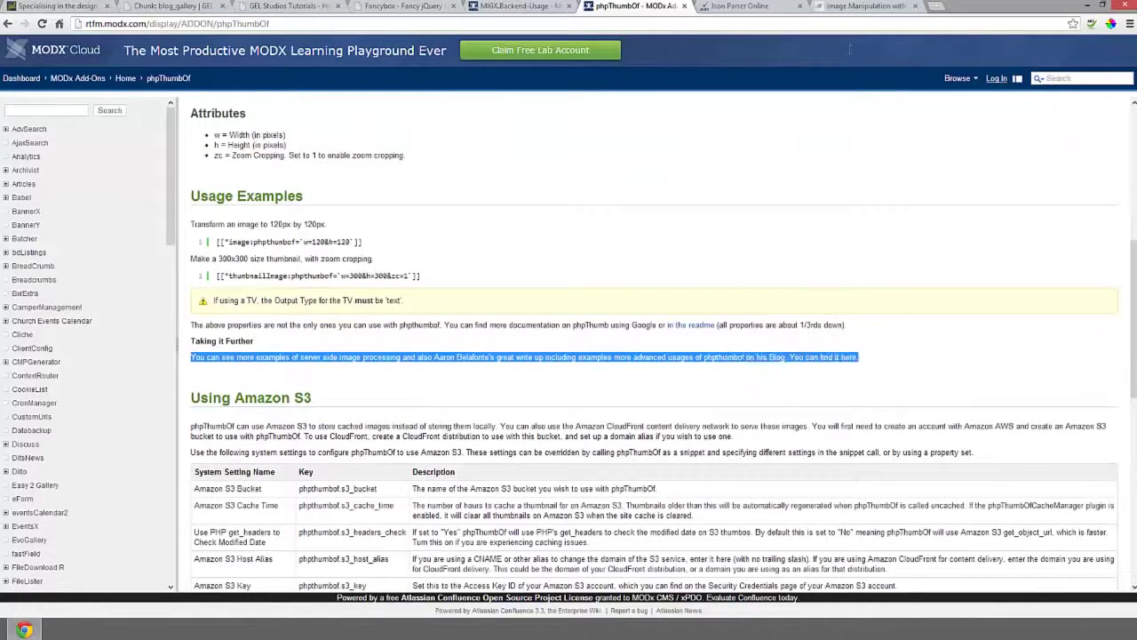
left_click(851, 5)
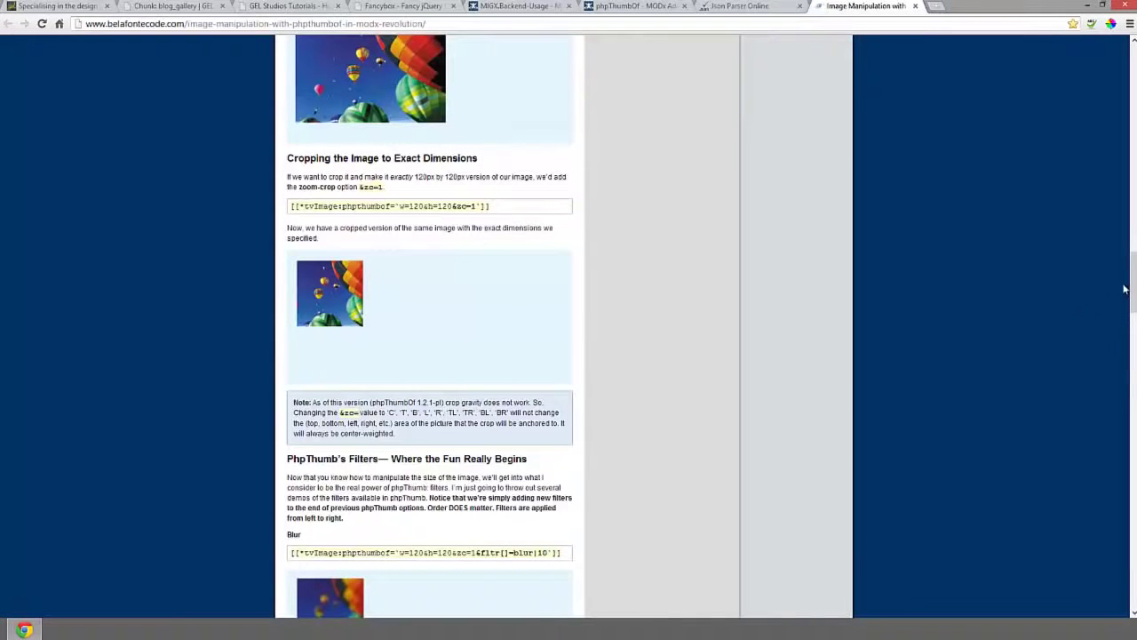
left_click_drag(1128, 288, 1127, 444)
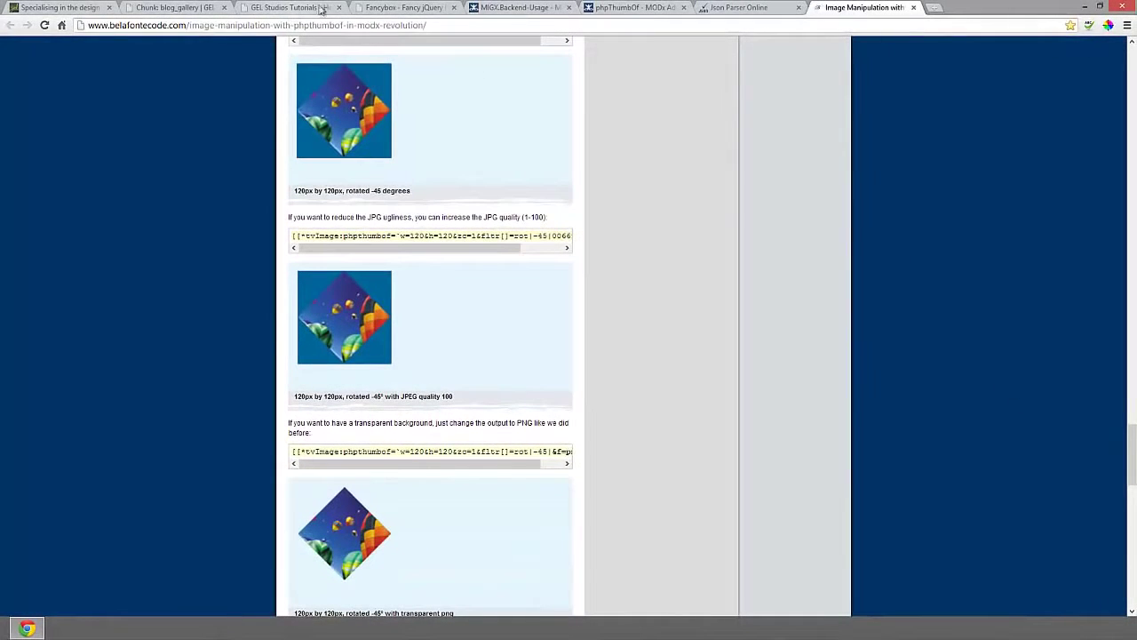
Reload the tutorial site's front page and preview the last gallery thumbnail in the Fancybox lightbox.
left_click(176, 9)
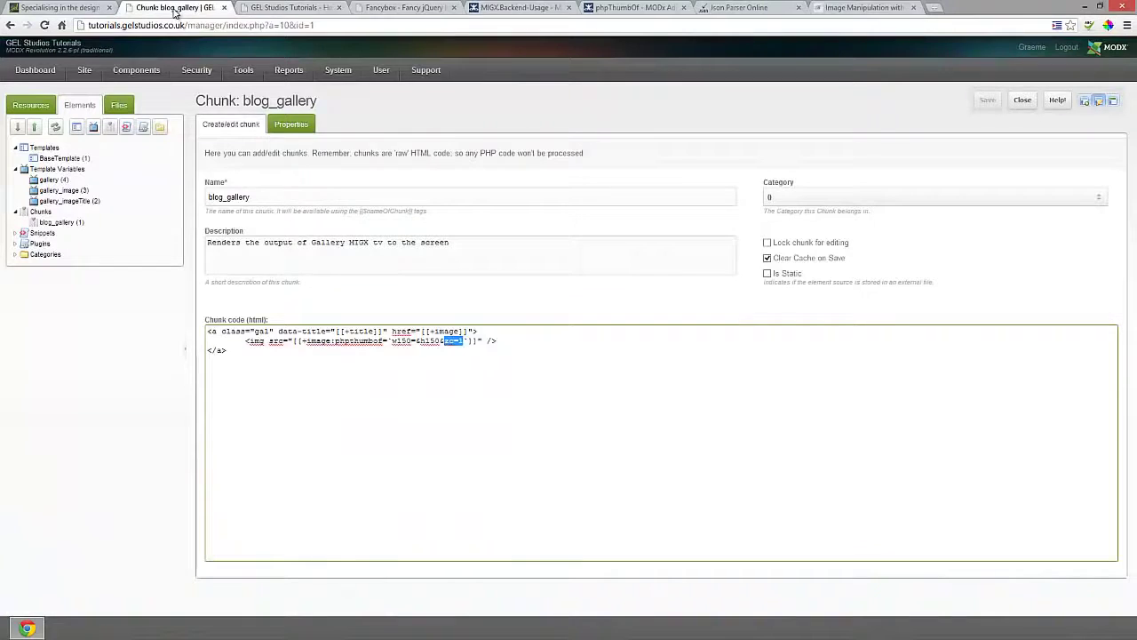
left_click(507, 342)
left_click(302, 9)
left_click(45, 25)
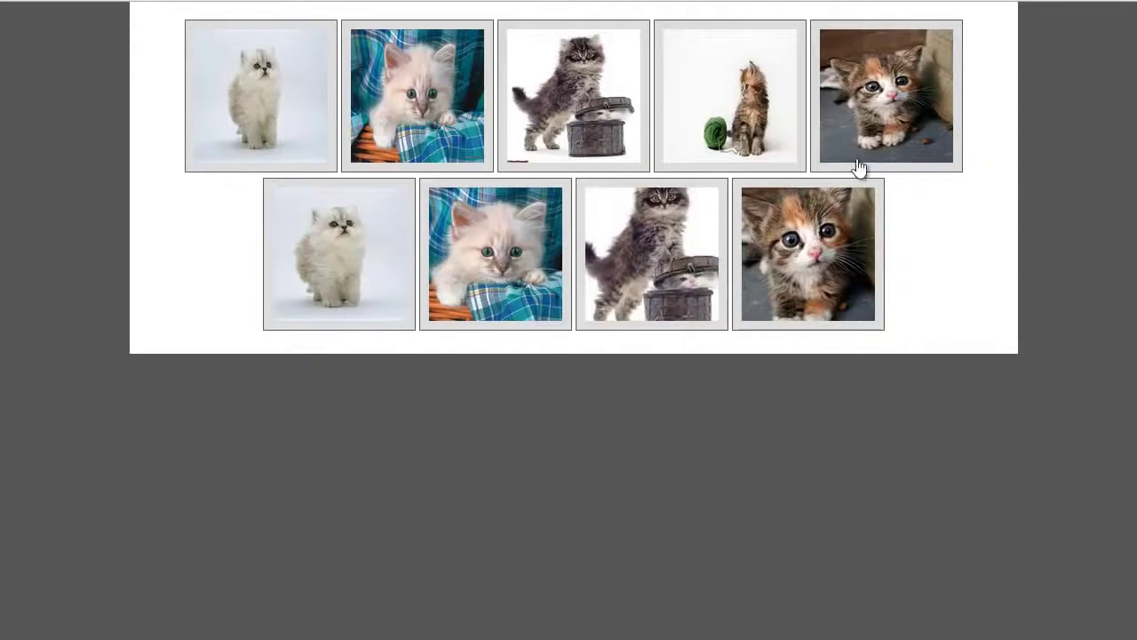
left_click(774, 211)
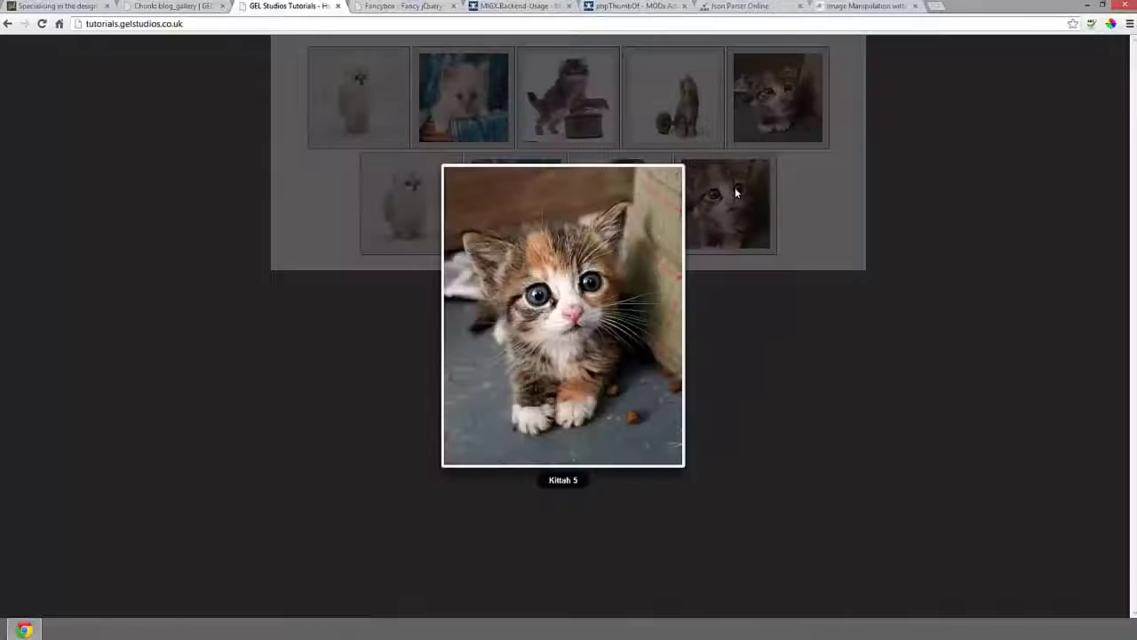
left_click(800, 323)
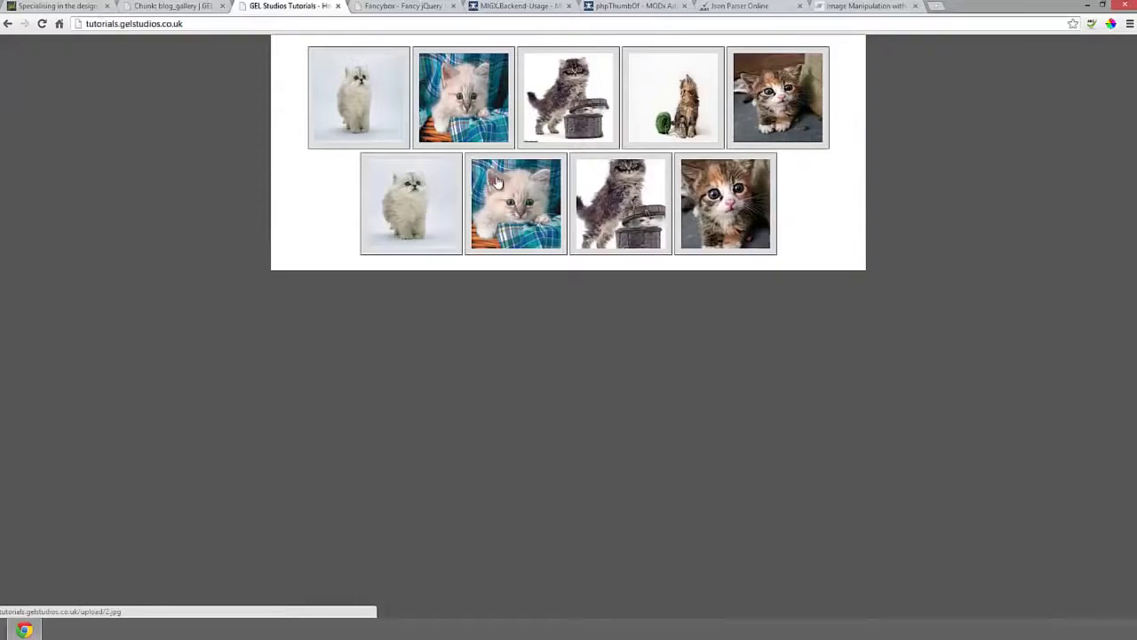
Reopen the Home resource in the MODX manager and display its gallery template variable.
left_click(169, 6)
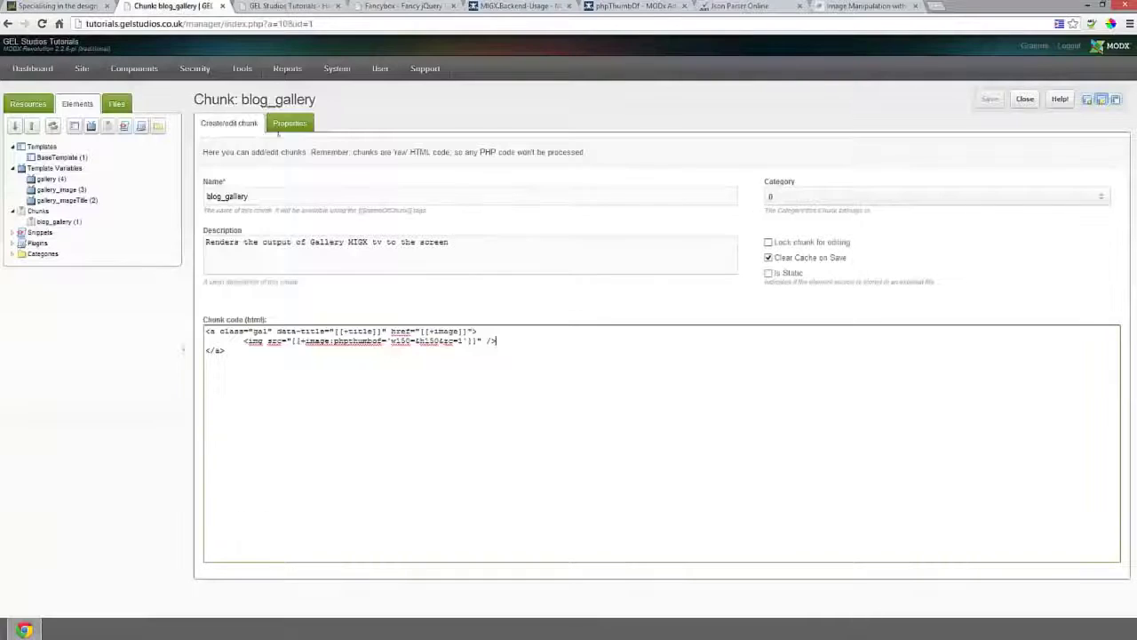
left_click(27, 104)
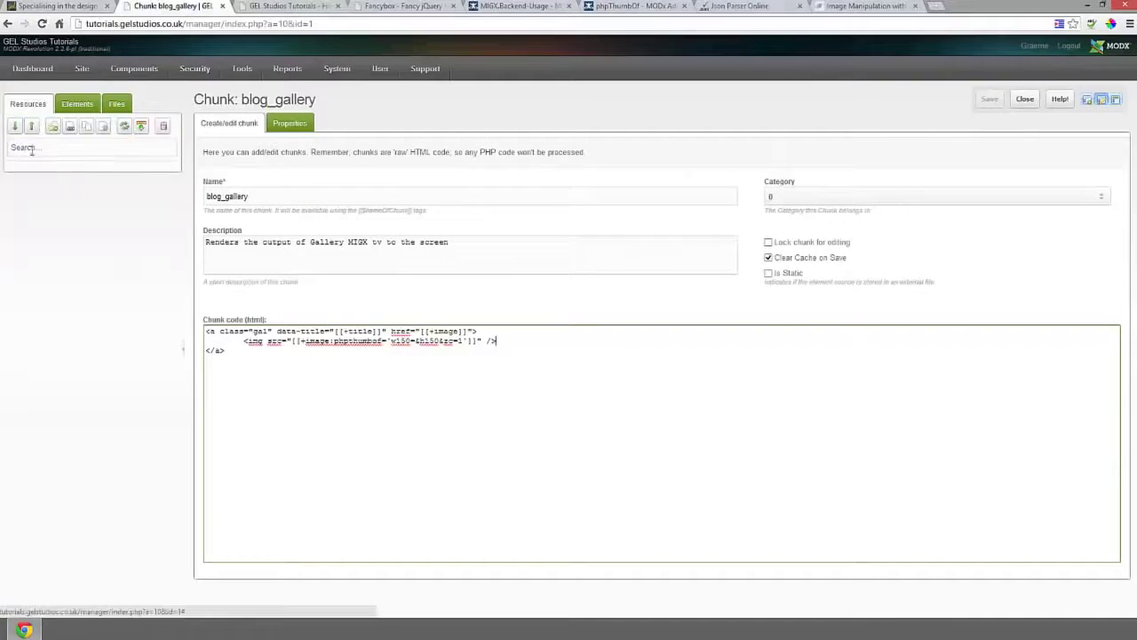
left_click(44, 182)
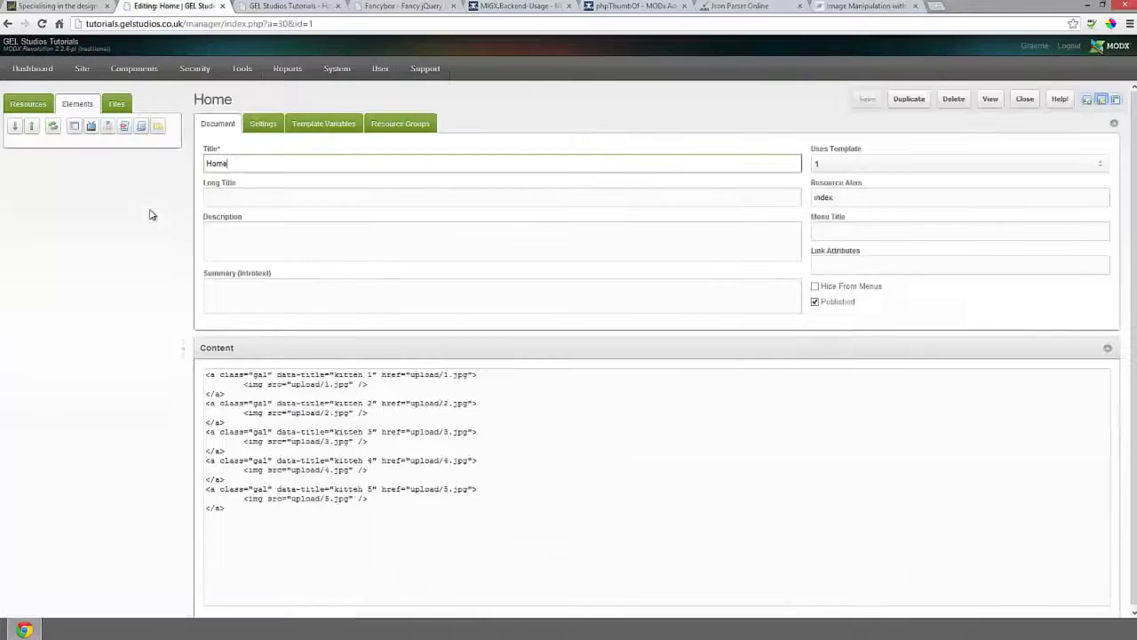
left_click(324, 127)
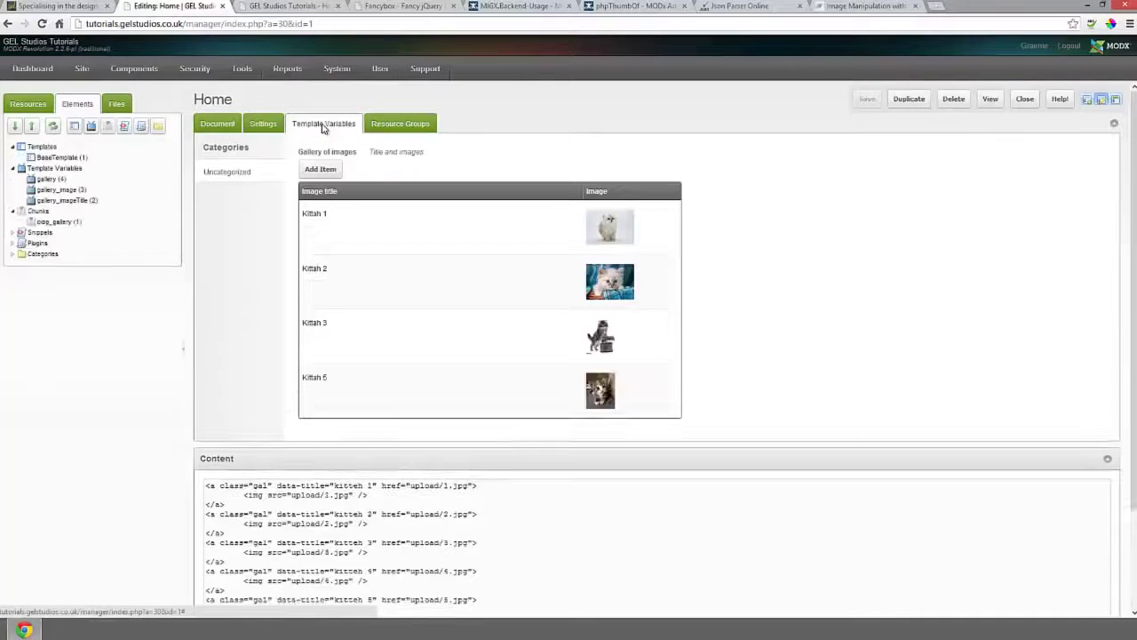
Duplicate the Kittah 3 gallery item as "Kittah 4" with image upload/4.jpg, and move it above Kittah 5.
right_click(373, 334)
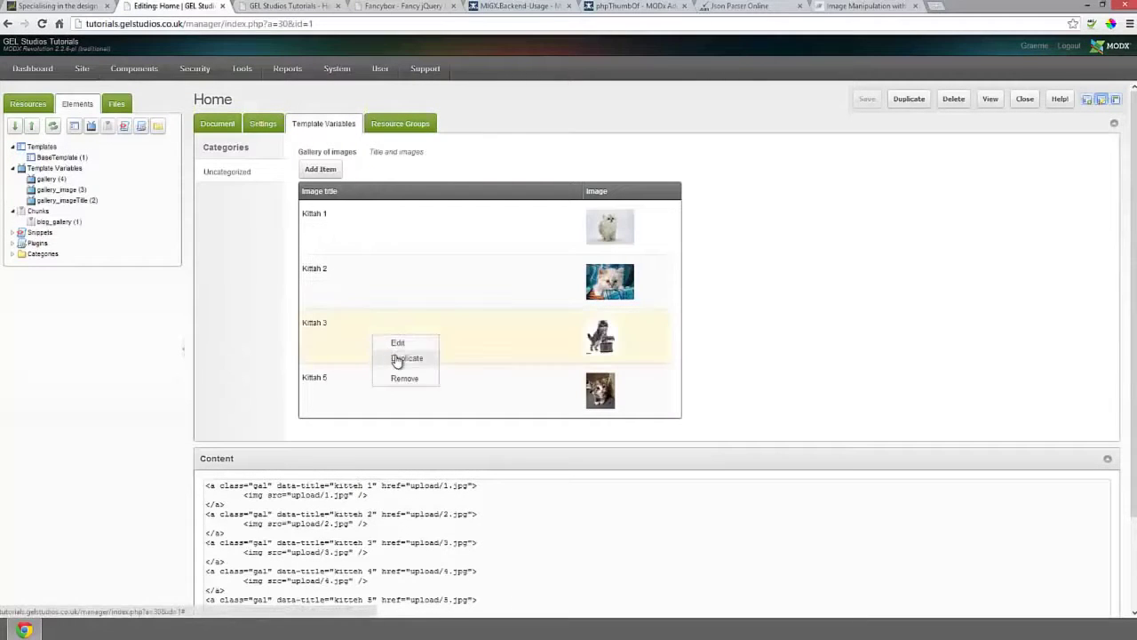
left_click(397, 359)
left_click(445, 245)
key("BackSpace")
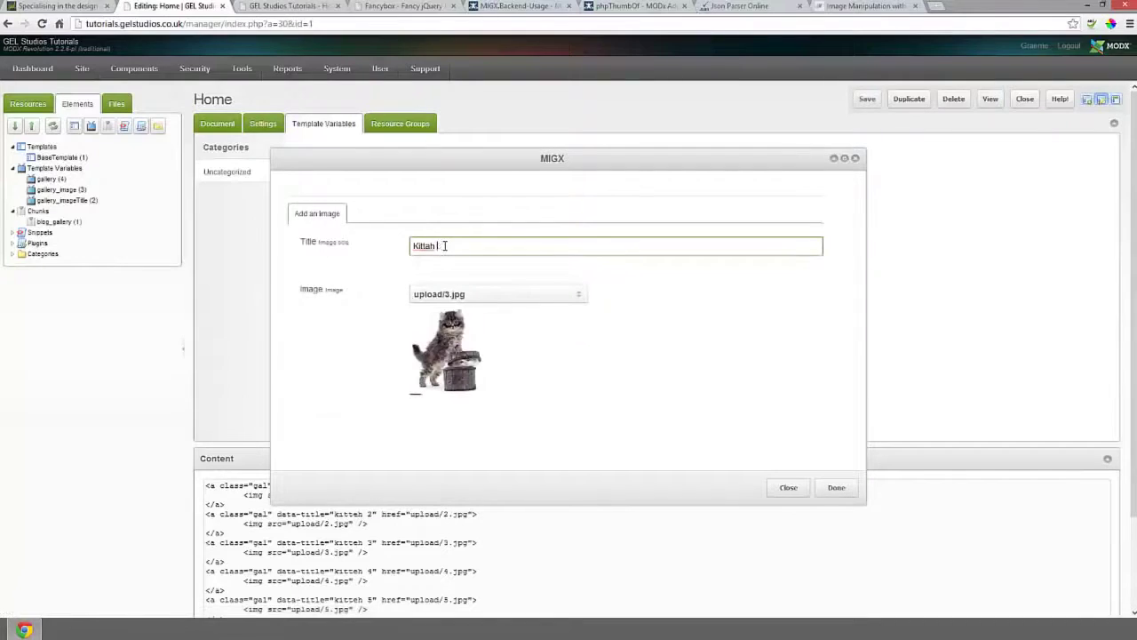
left_click(446, 294)
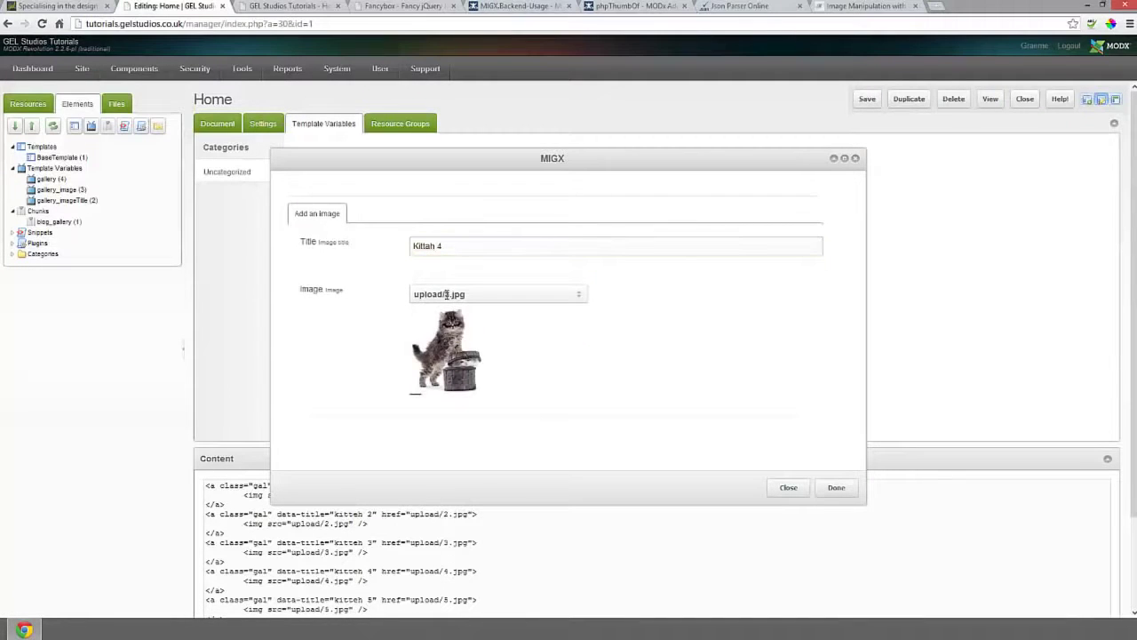
left_click(836, 487)
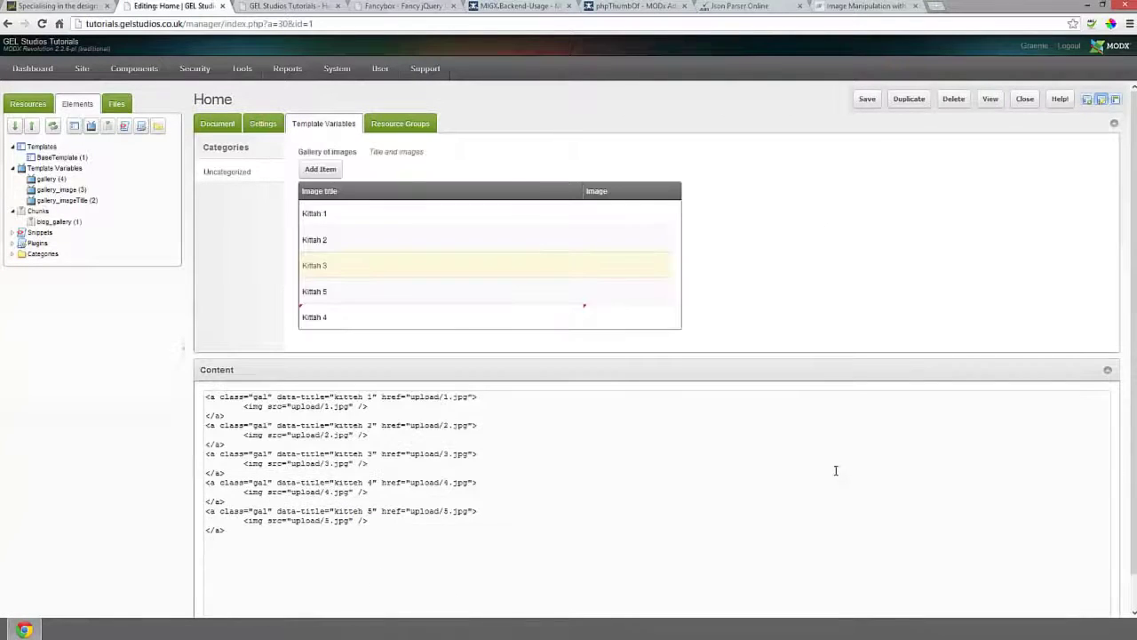
left_click_drag(337, 457, 354, 381)
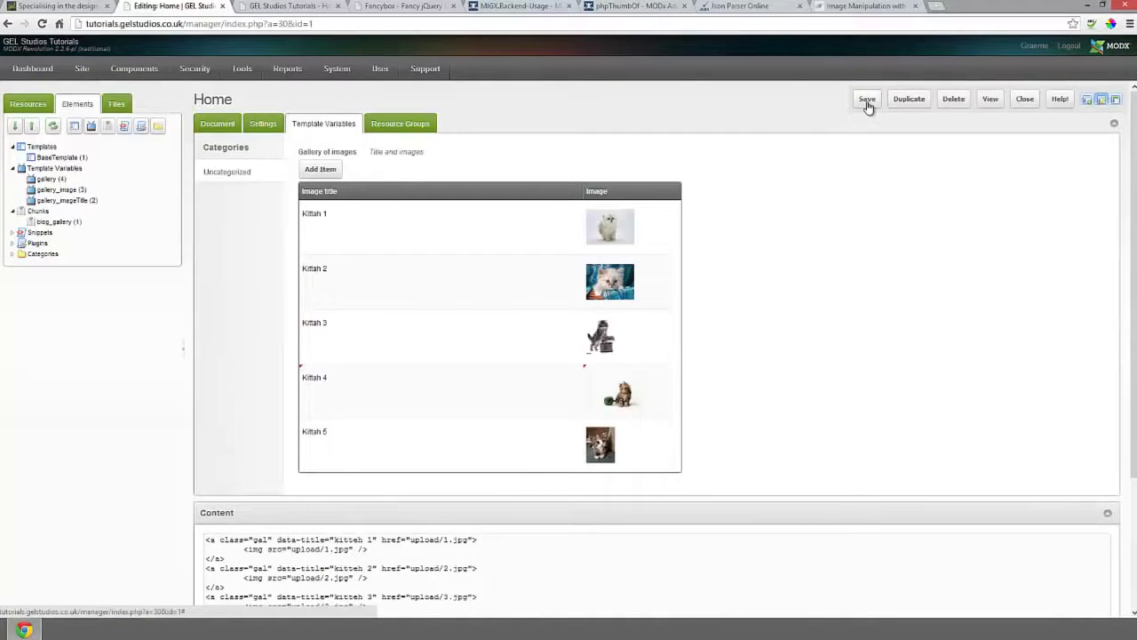
left_click(868, 100)
Delete all the hard-coded gallery markup from the Home resource's content.
scroll(787, 240, "down", 2)
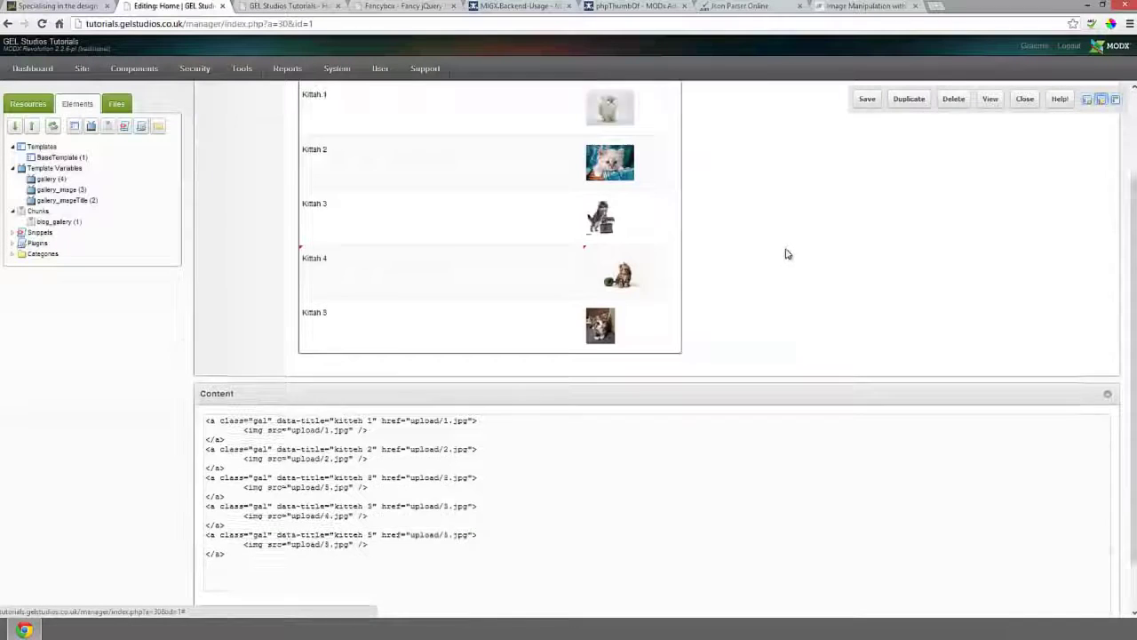
scroll(785, 254, "down", 1)
left_click_drag(274, 494, 160, 355)
key("BackSpace")
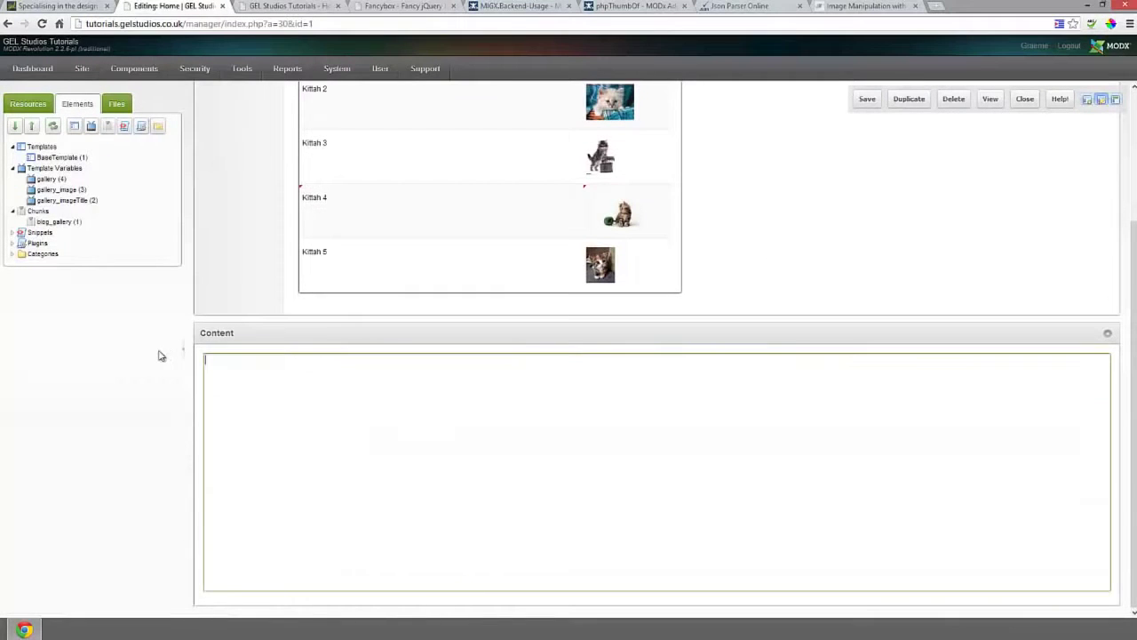
Enable Rich Text in the Home resource's settings and save the resource.
scroll(320, 337, "up", 3)
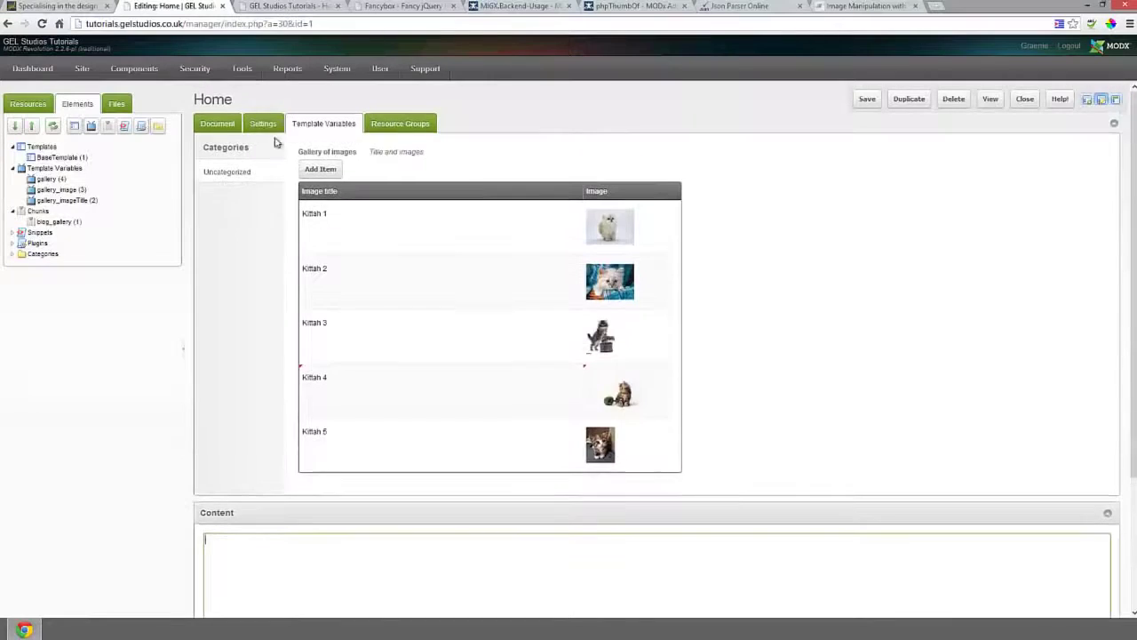
left_click(265, 125)
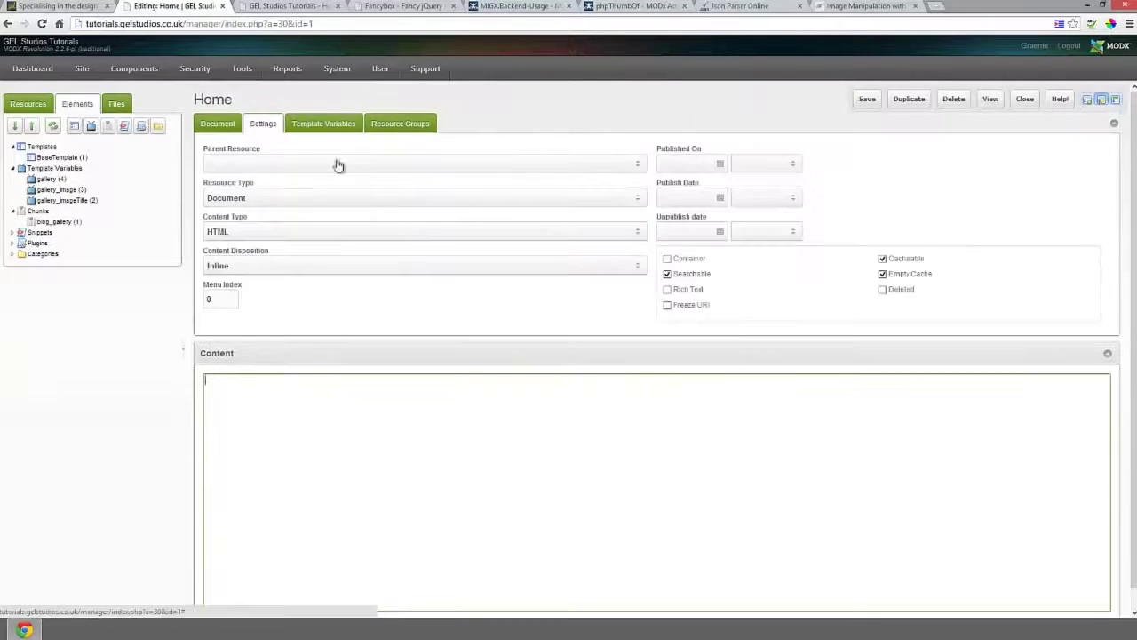
left_click(875, 96)
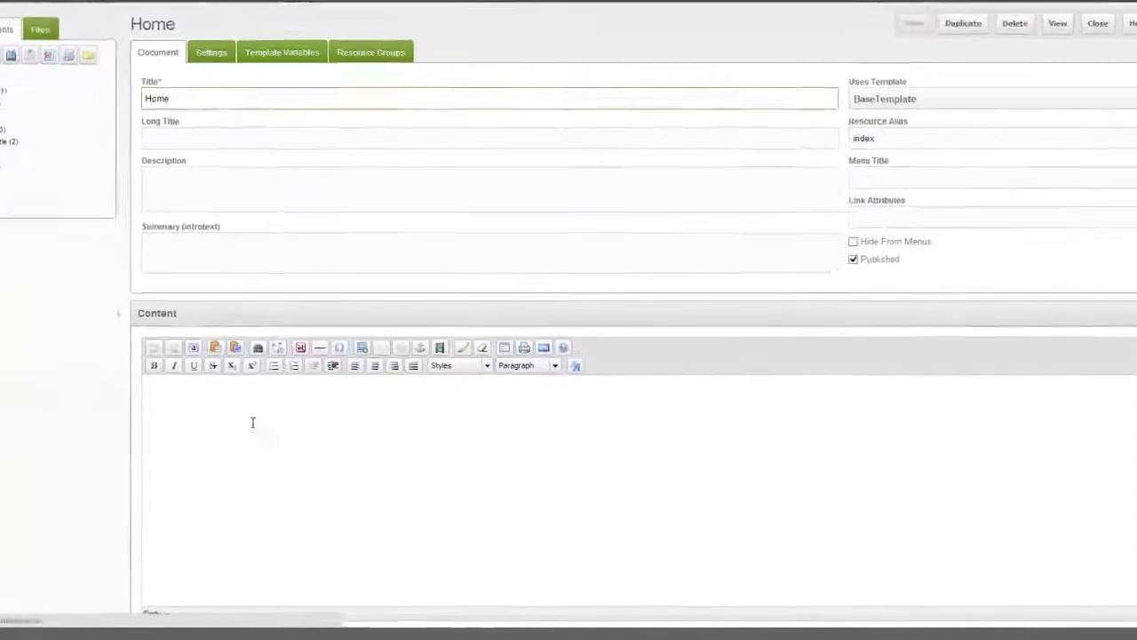
Enter "My Kittah Gallery" in the Home resource's content and format it as Heading 2.
left_click(299, 442)
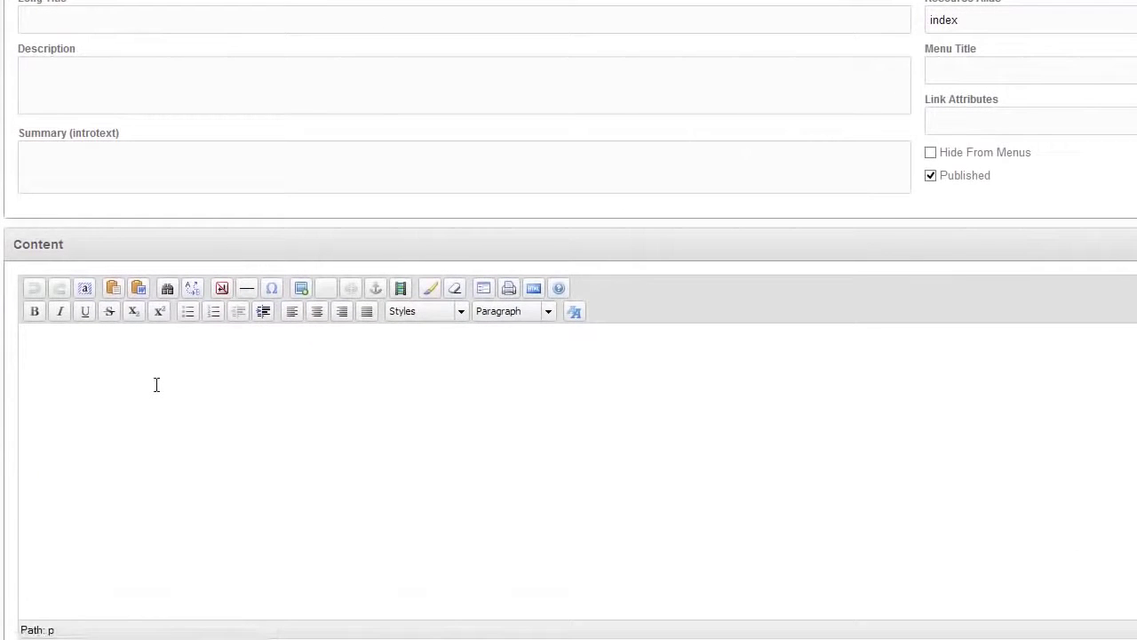
type("My Kittah")
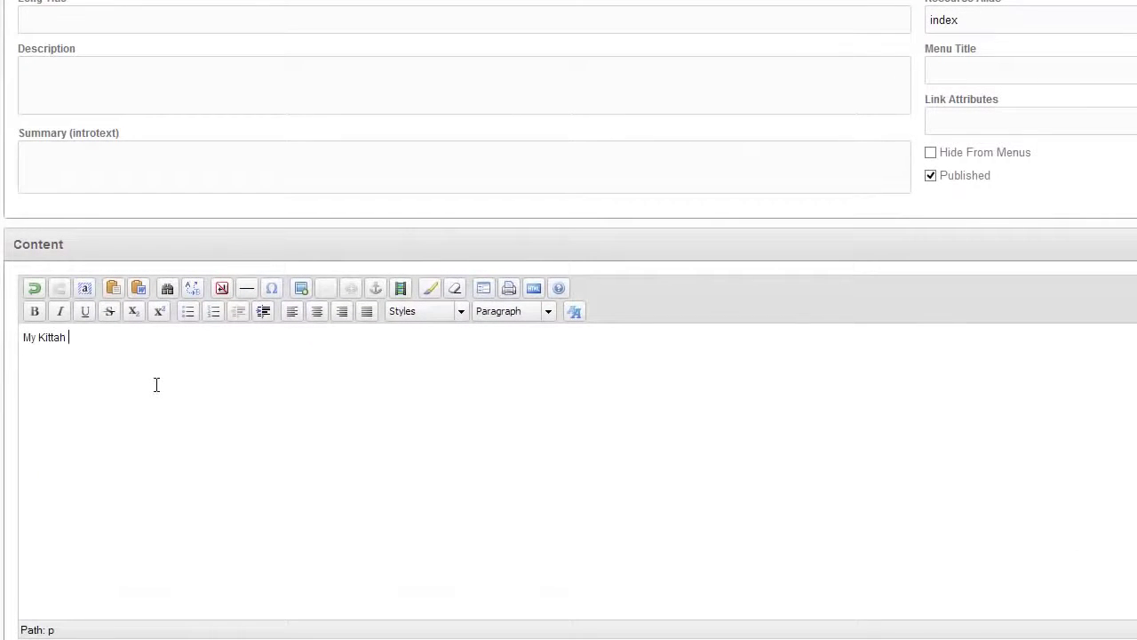
type(" Gallery")
left_click_drag(20, 343, 105, 338)
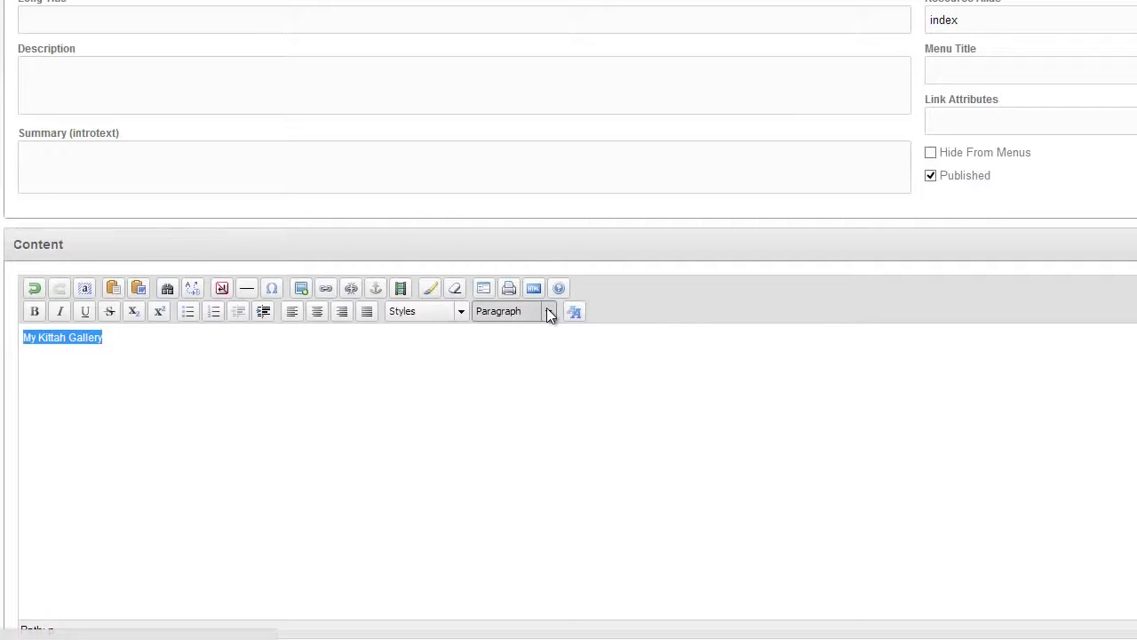
left_click(546, 307)
left_click(531, 399)
left_click(317, 353)
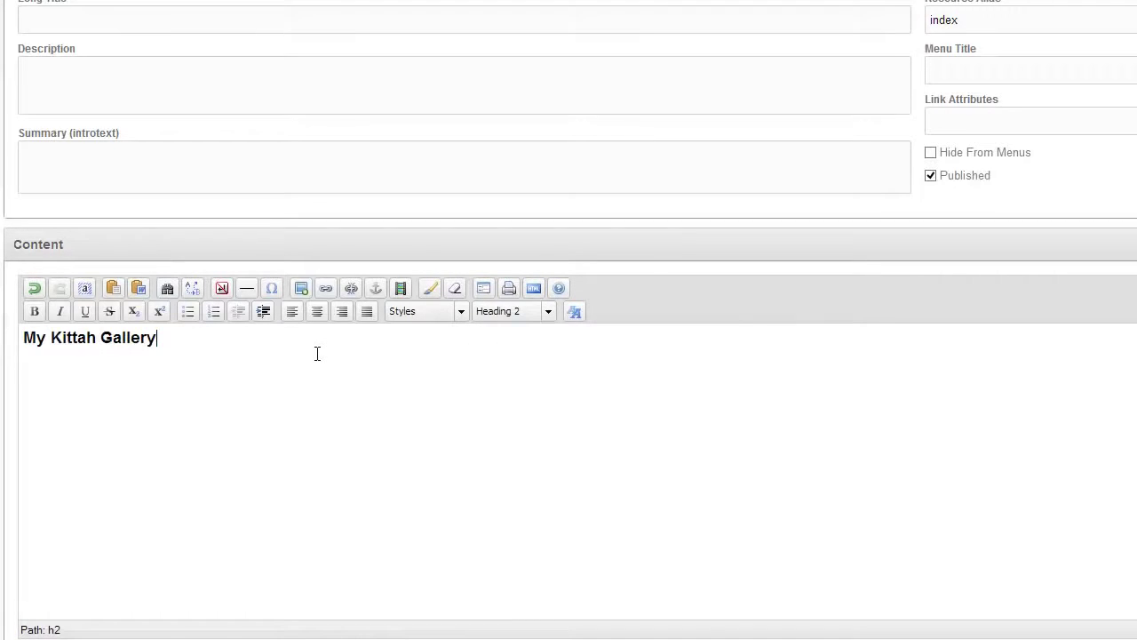
Add the paragraph "Lots of images of my favourite cats." below the heading in the Home resource's content and save the resource.
key("Return")
type("Lots of image")
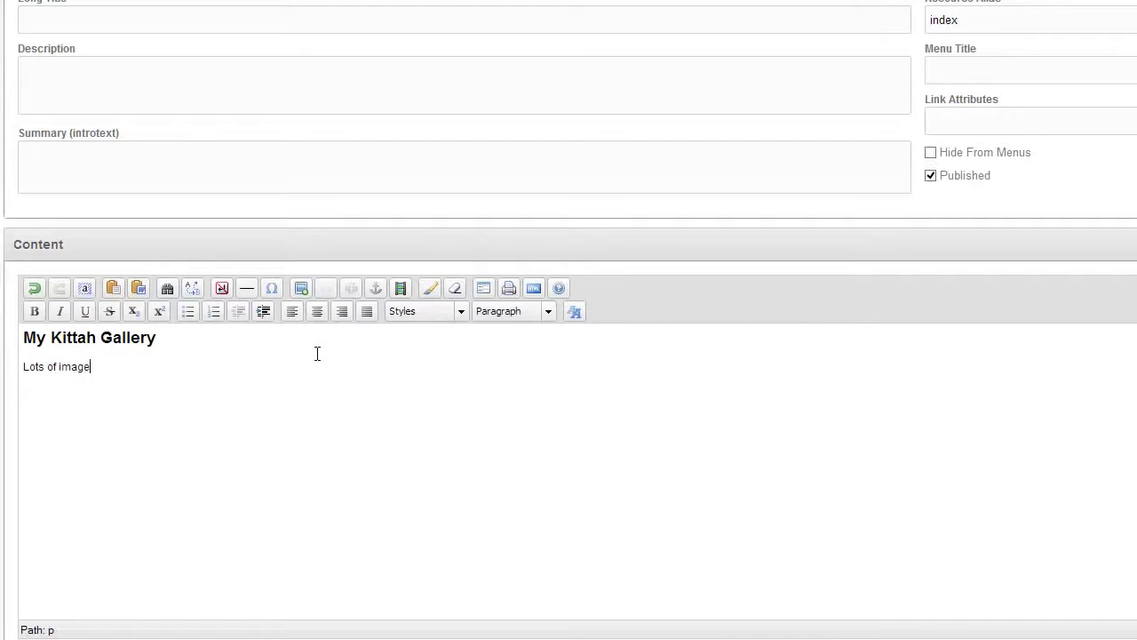
type("s of my favourite cats.")
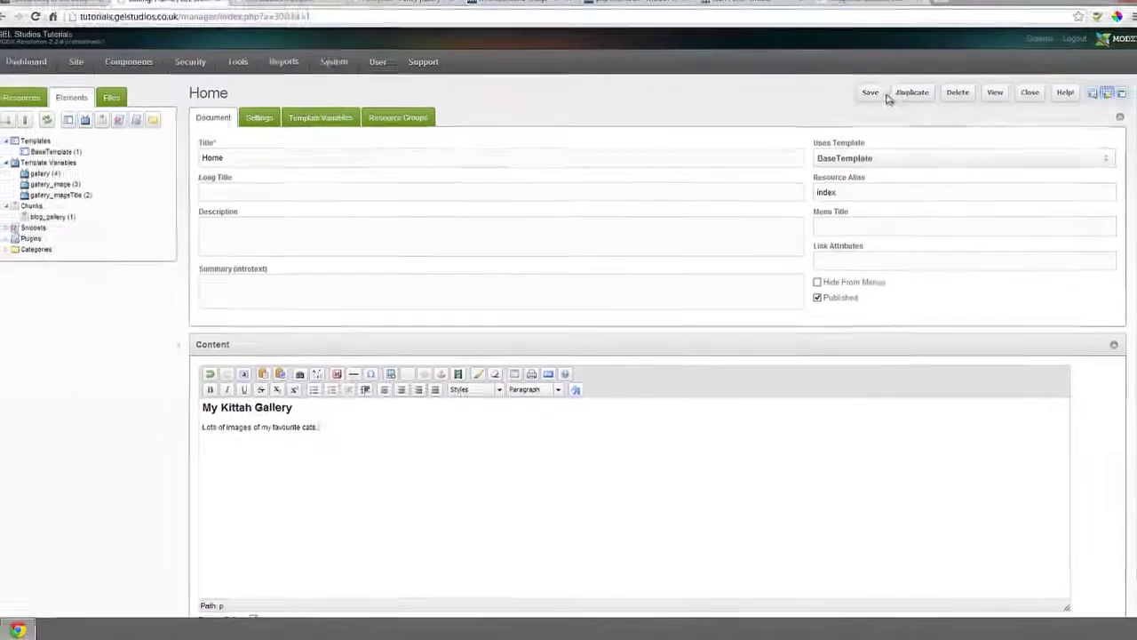
left_click(870, 93)
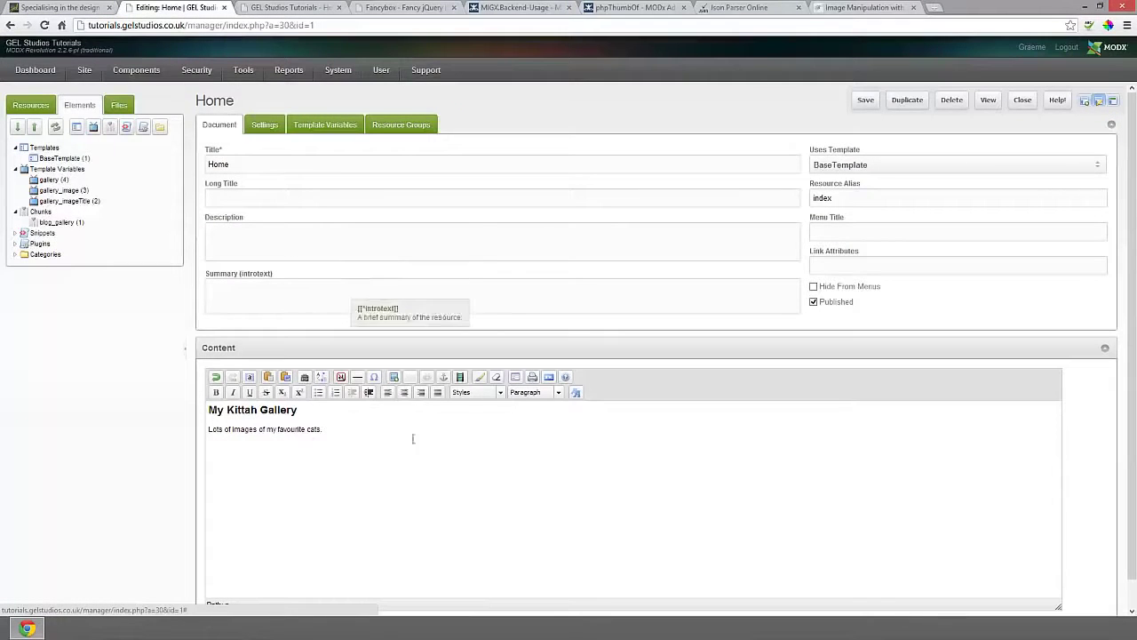
Review the intro paragraph and the gallery items in the Home resource's template variables.
left_click_drag(334, 428, 211, 433)
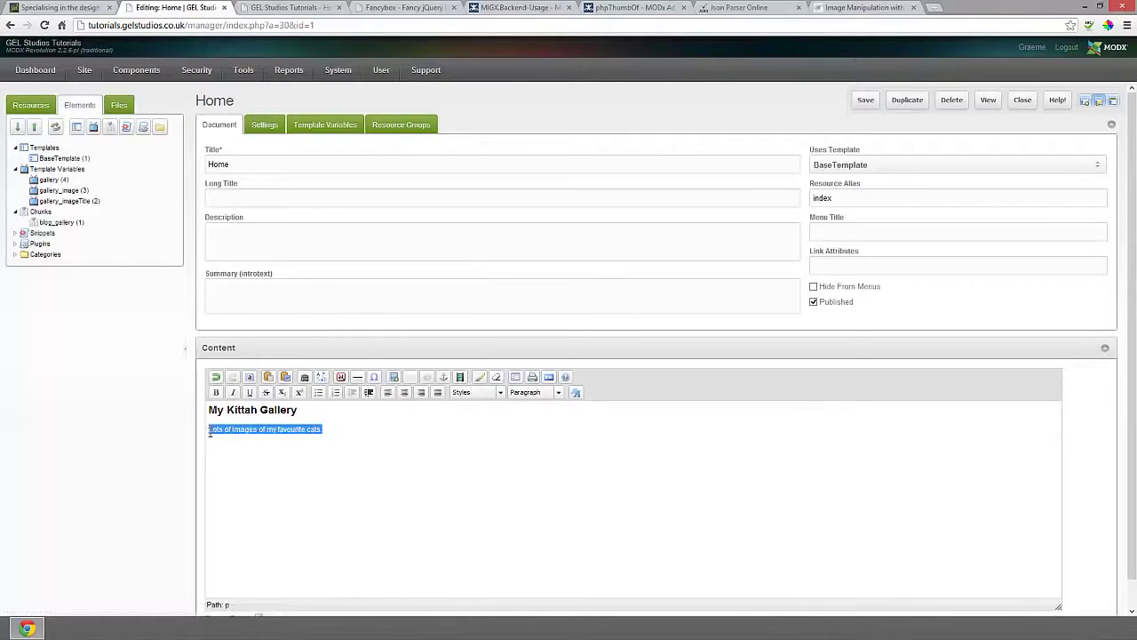
left_click(328, 429)
left_click(311, 129)
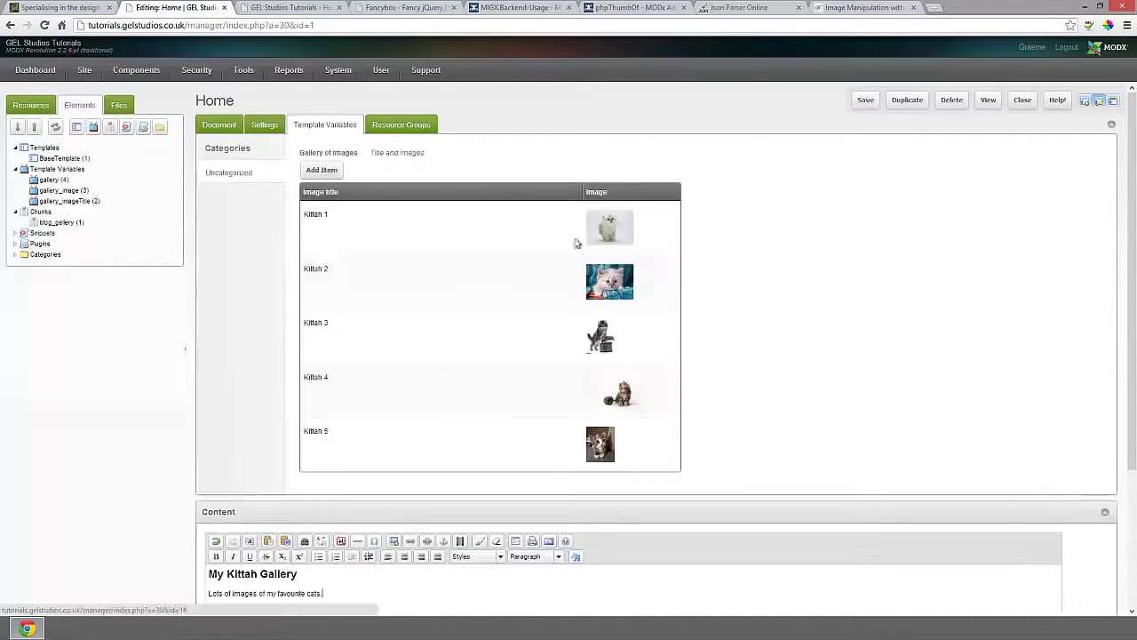
Reload the live home page and preview the second gallery image enlarged, closing the preview when done.
left_click(293, 8)
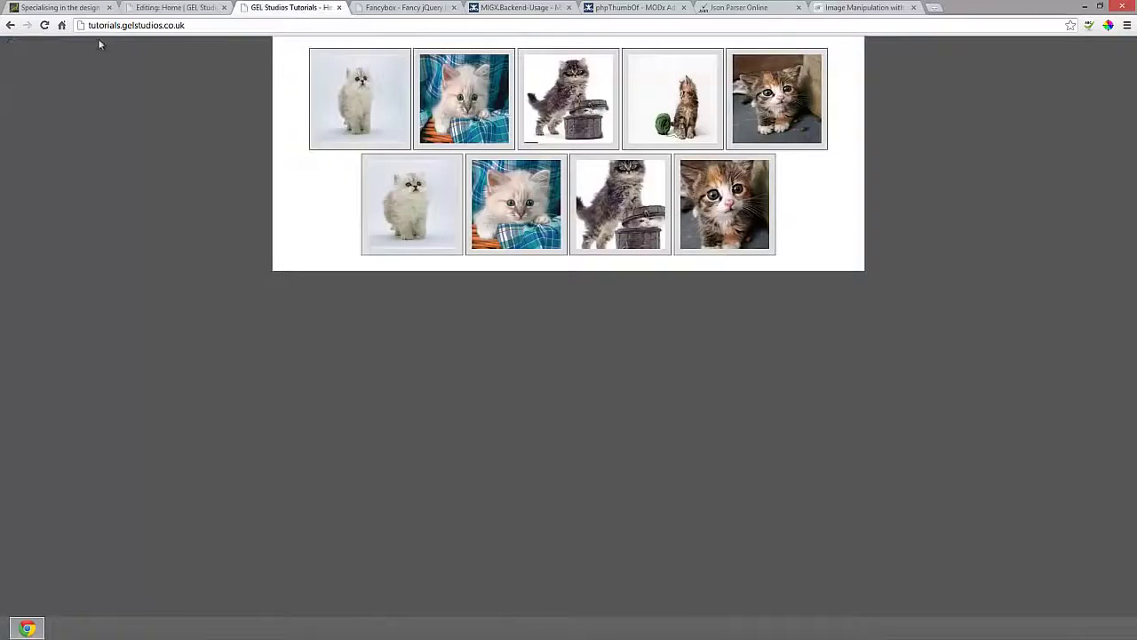
left_click(44, 25)
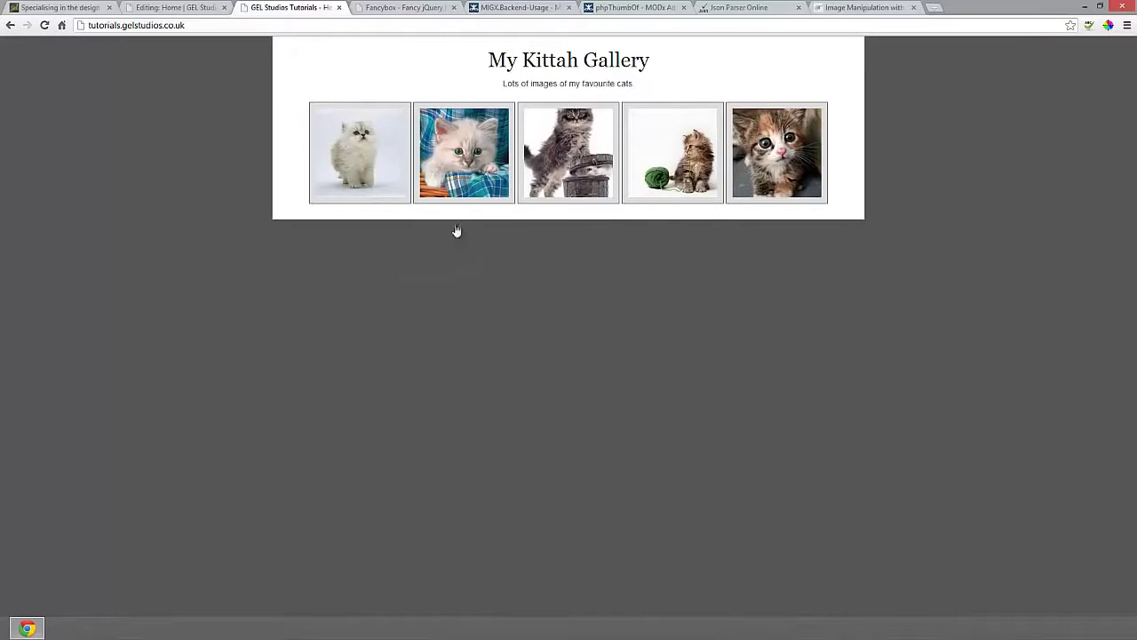
left_click(462, 153)
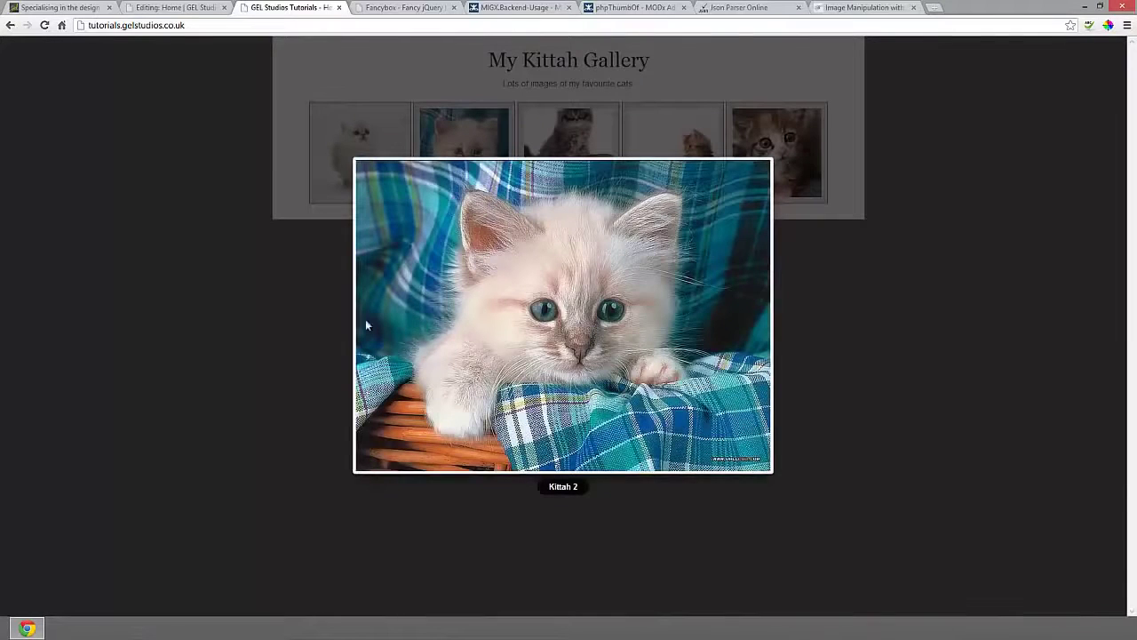
left_click(219, 313)
Retitle the Kittah 2 item in the Home resource's gallery as "My favourite Kittah!" and save the resource.
left_click(169, 8)
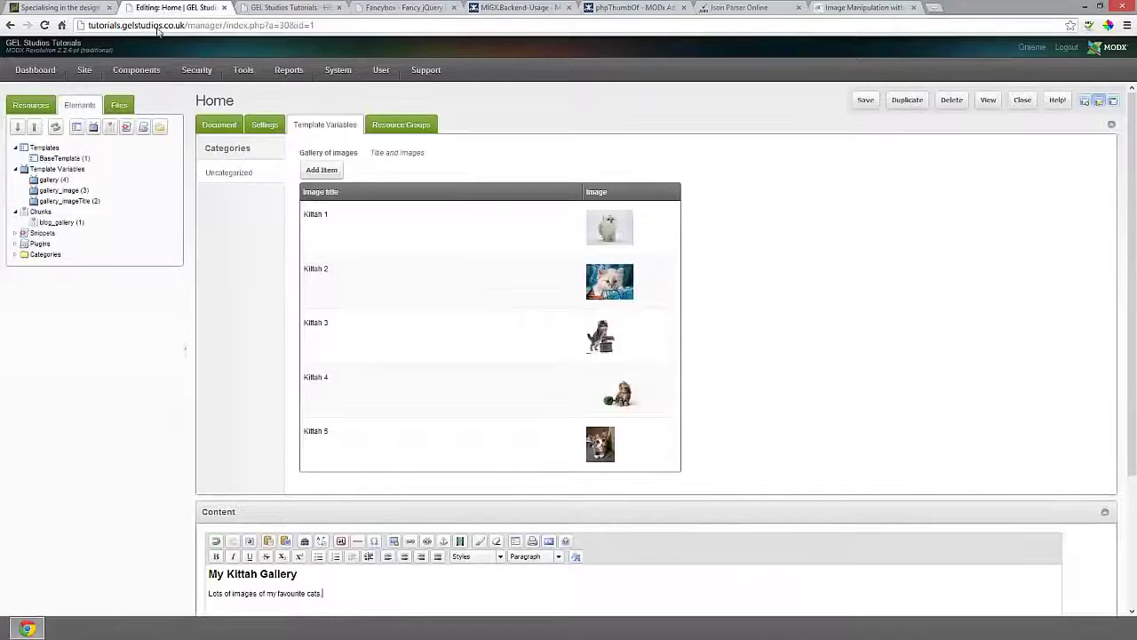
right_click(353, 284)
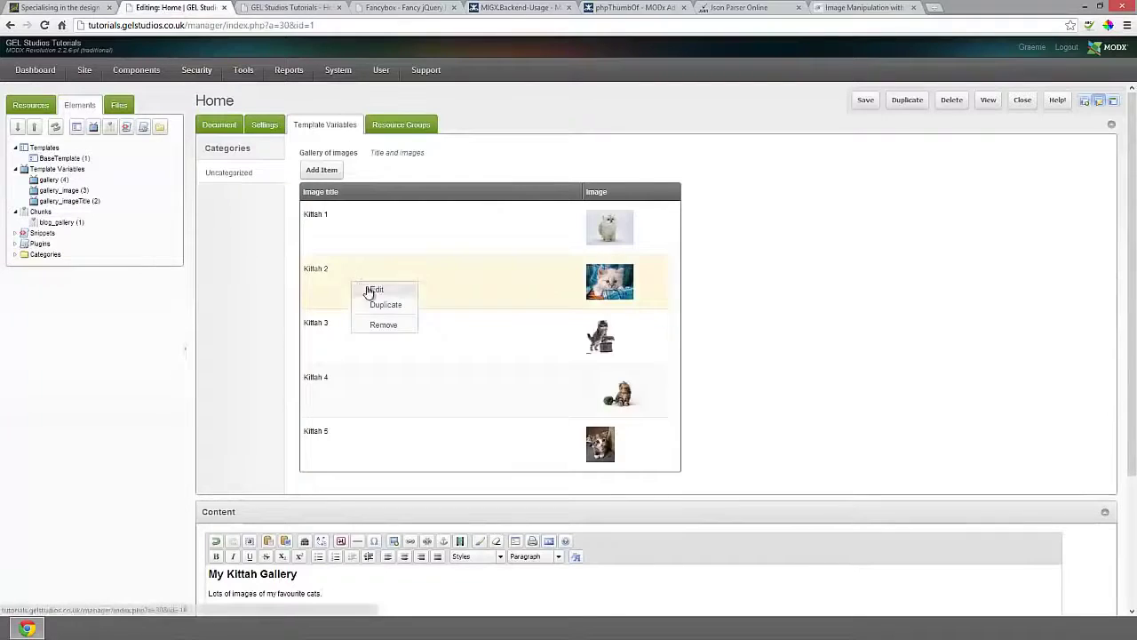
left_click(374, 289)
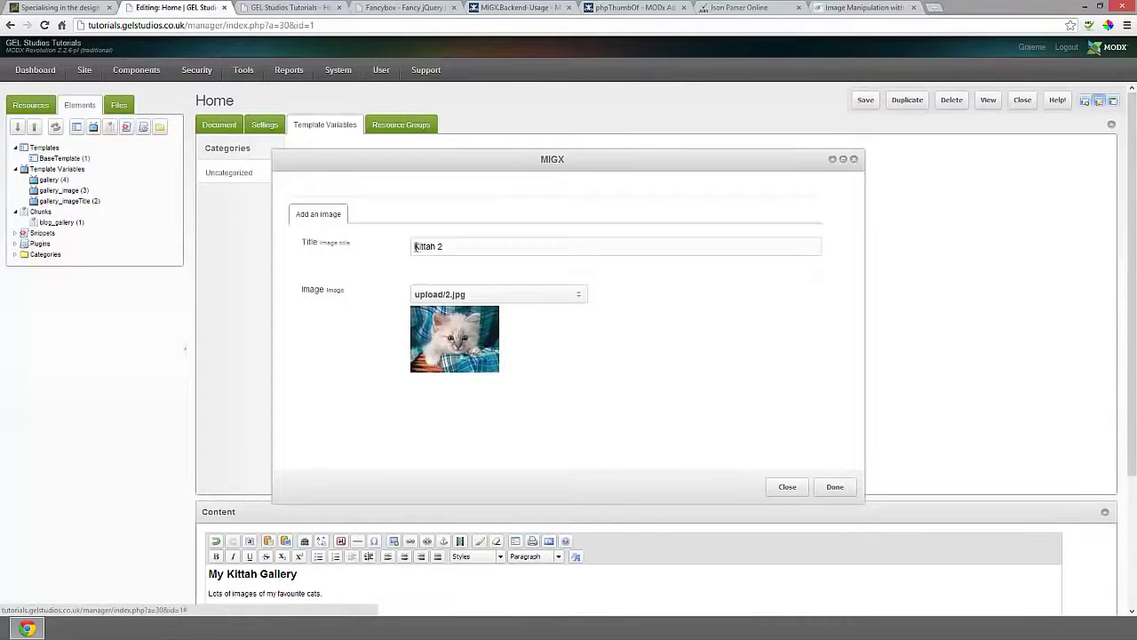
left_click(415, 247)
type("My fav")
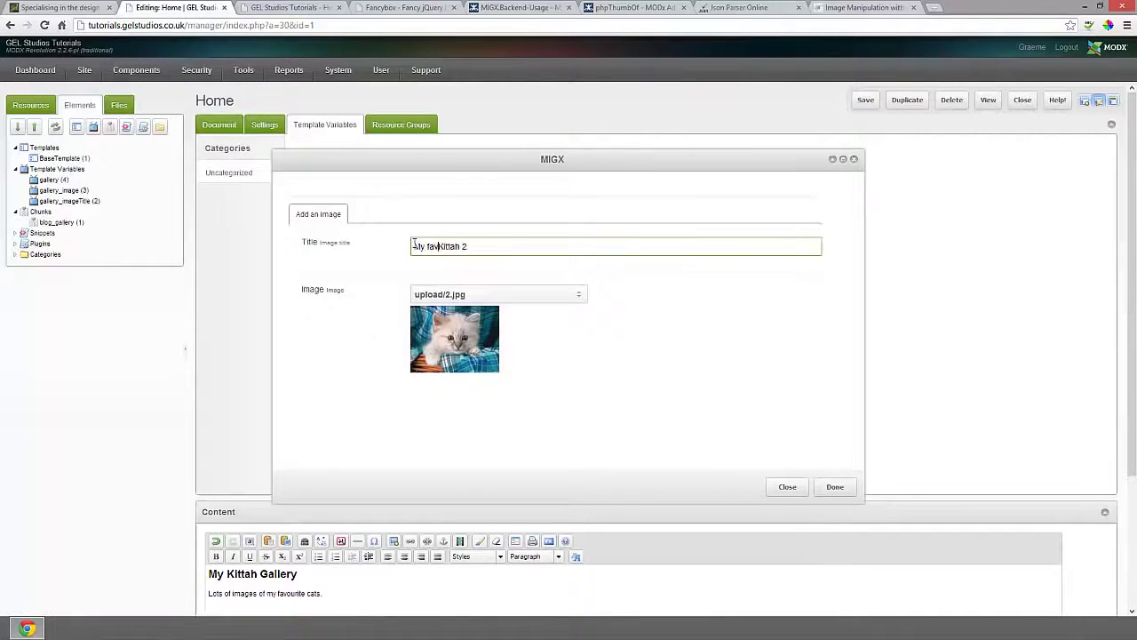
type("ourite")
left_click(487, 246)
key("BackSpace")
key("BackSpace")
left_click(836, 486)
left_click(865, 103)
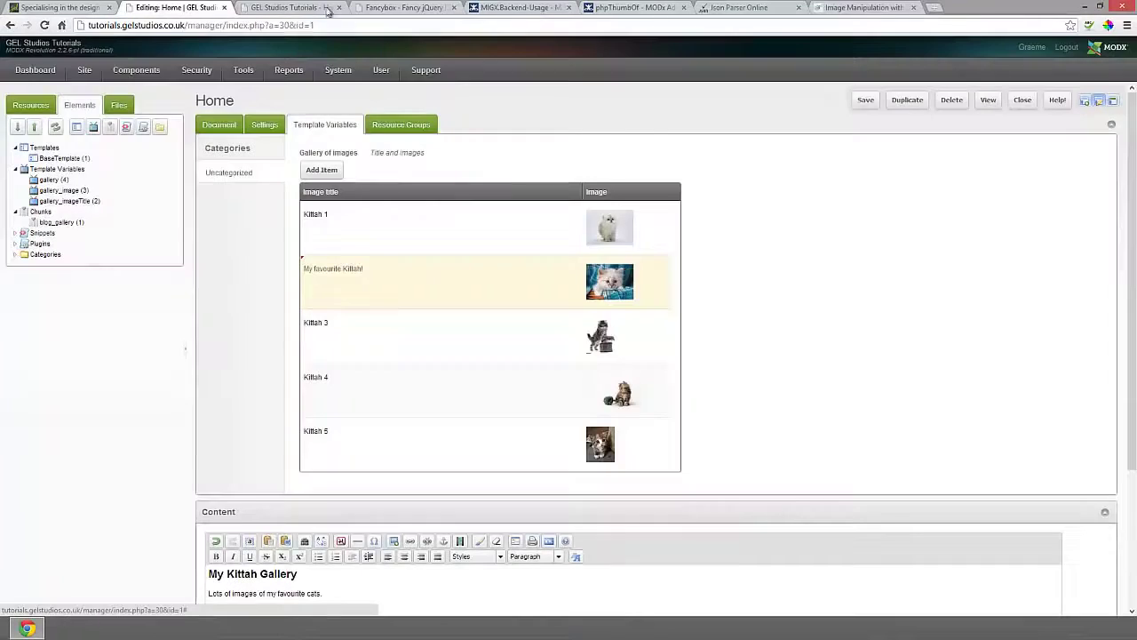
Refresh the live gallery page and check the second image's caption in its enlarged view, closing it when done.
left_click(325, 9)
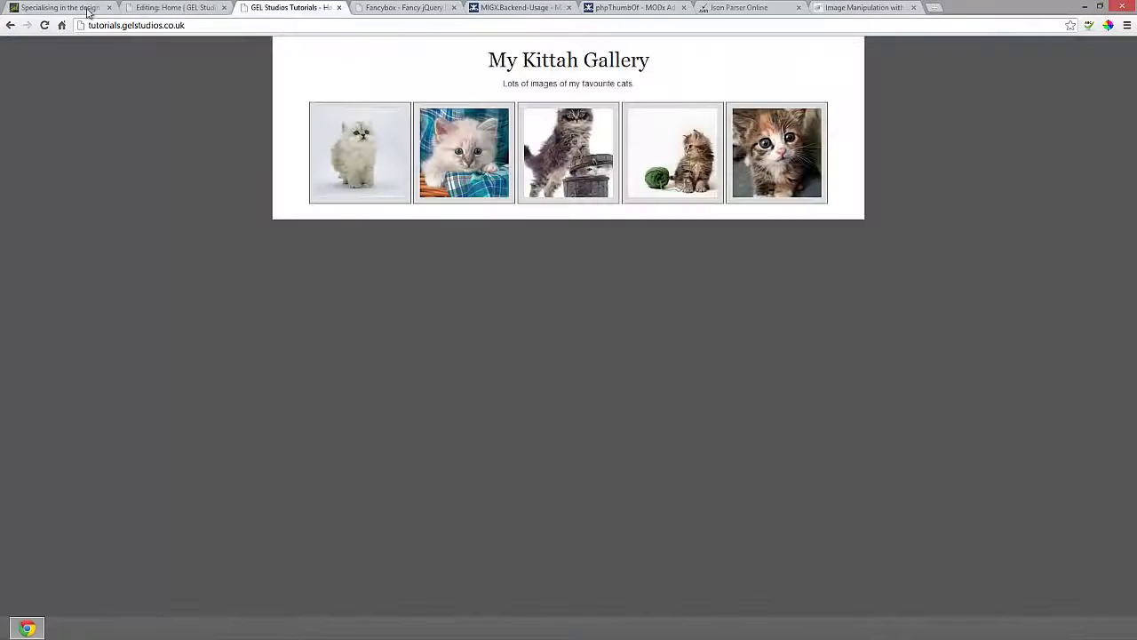
left_click(44, 26)
left_click(451, 146)
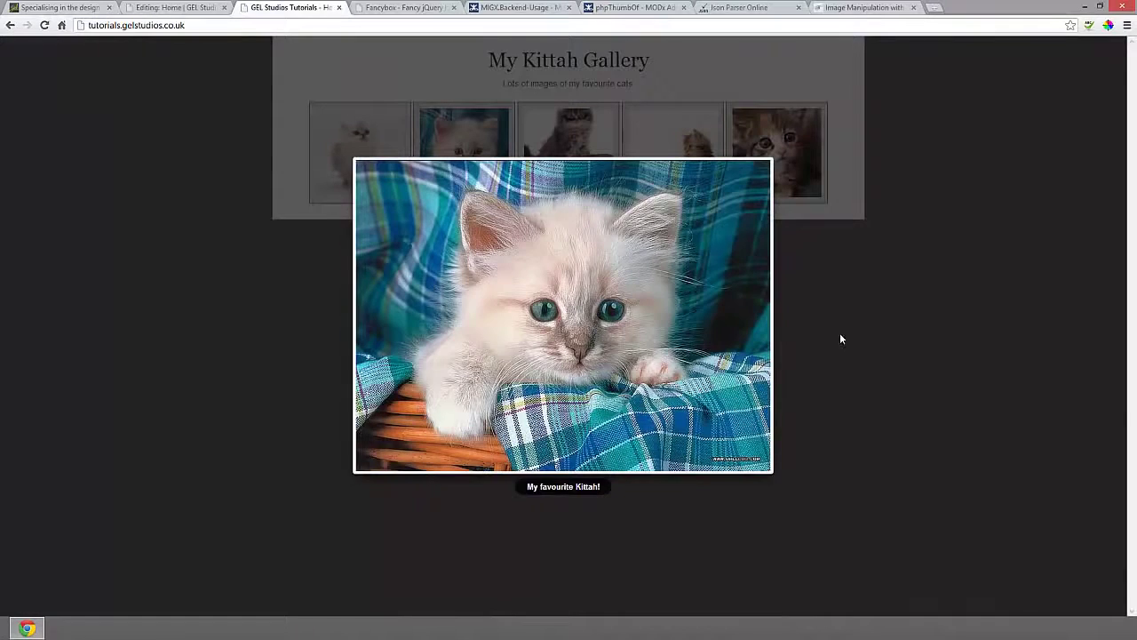
left_click(841, 339)
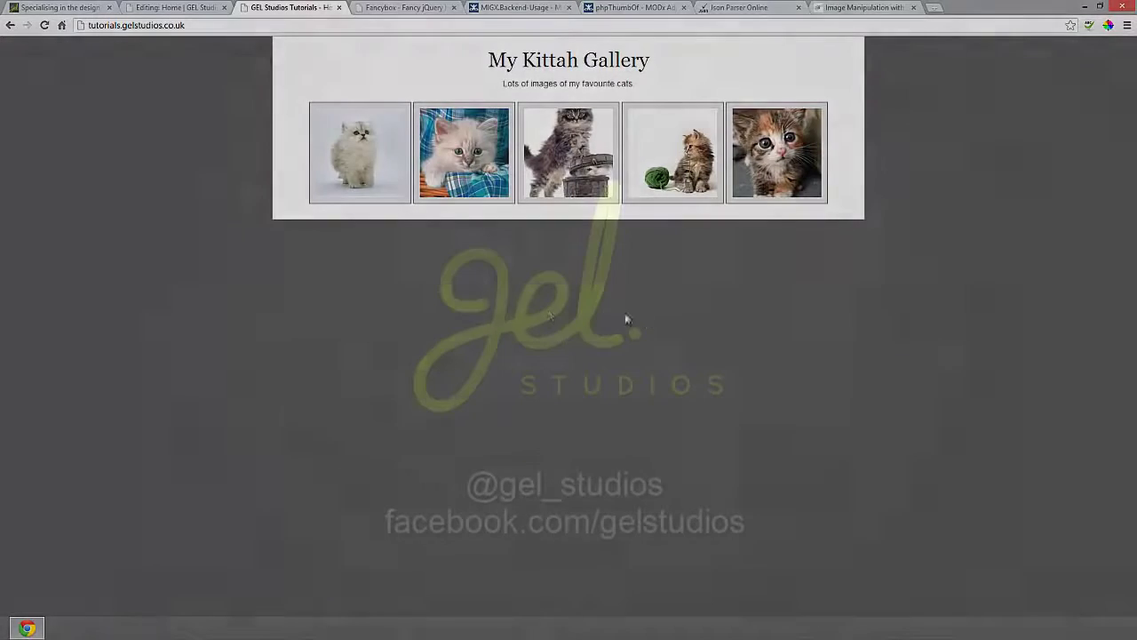